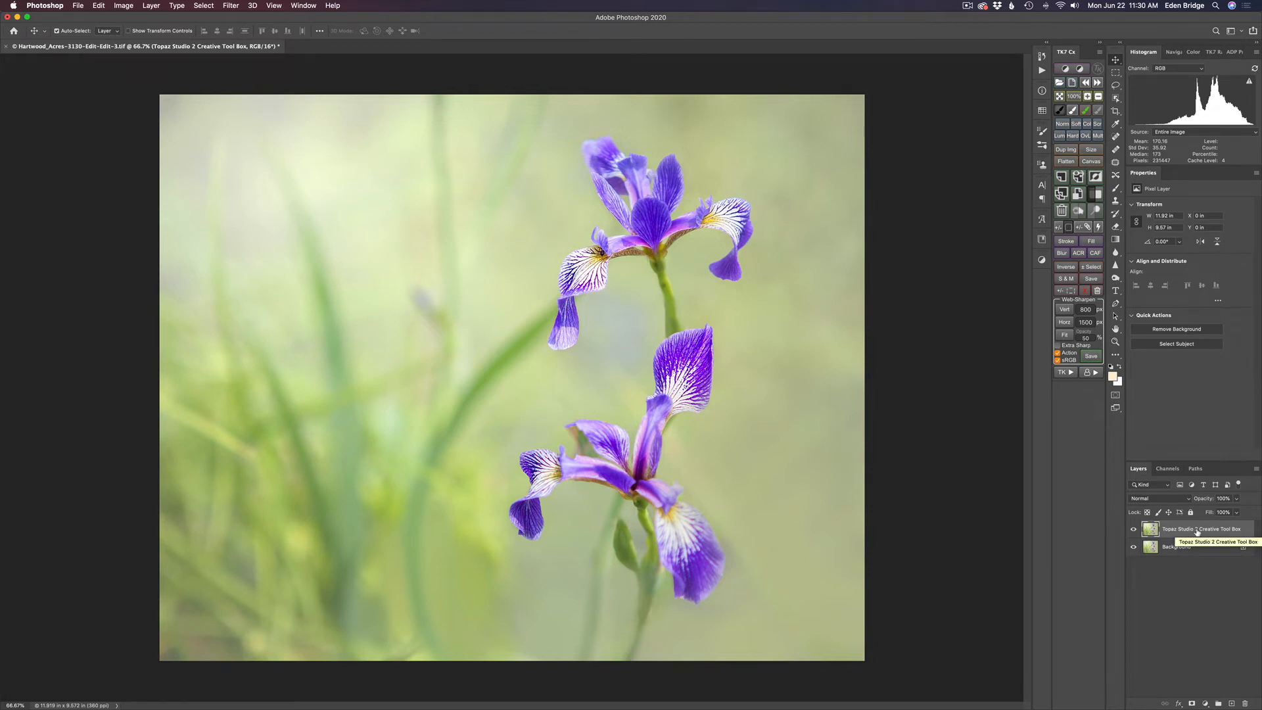
Open the flower layer in Topaz Studio 2 from Photoshop and add a Black and White filter
{"action": "left_click", "coordinate": [232, 7]}
{"action": "mouse_move", "coordinate": [293, 301]}
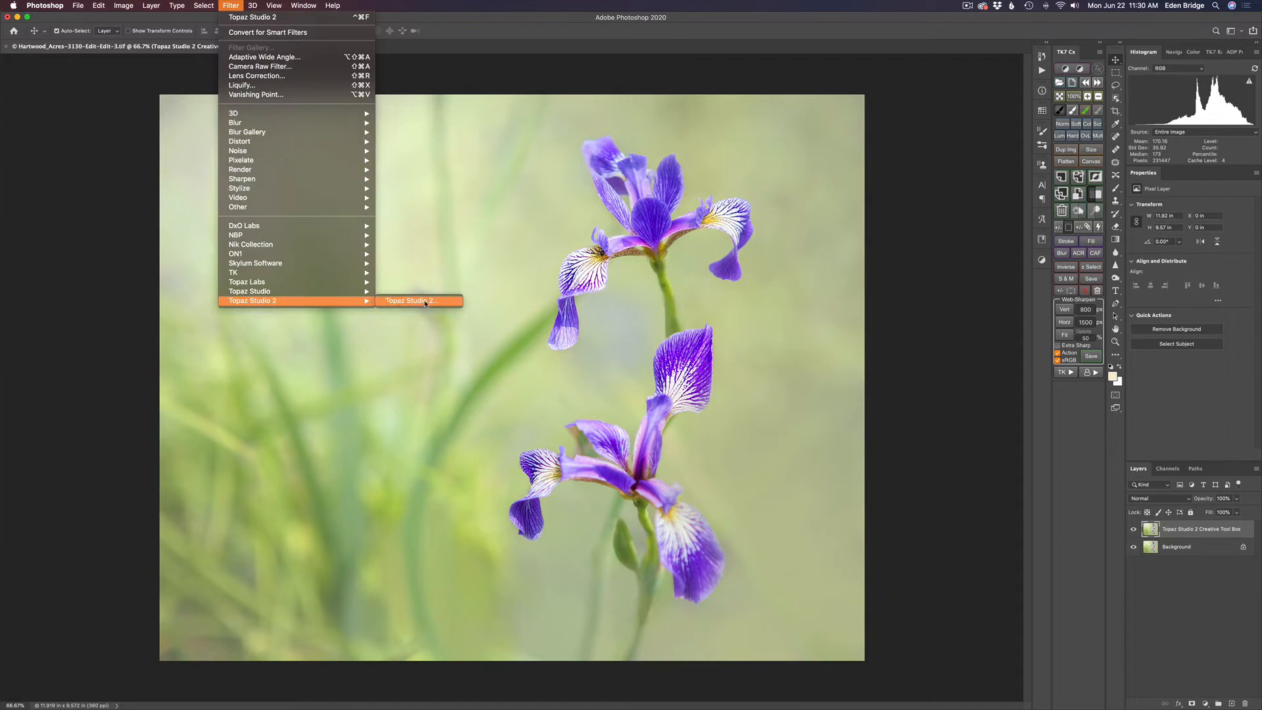
{"action": "left_click", "coordinate": [424, 301]}
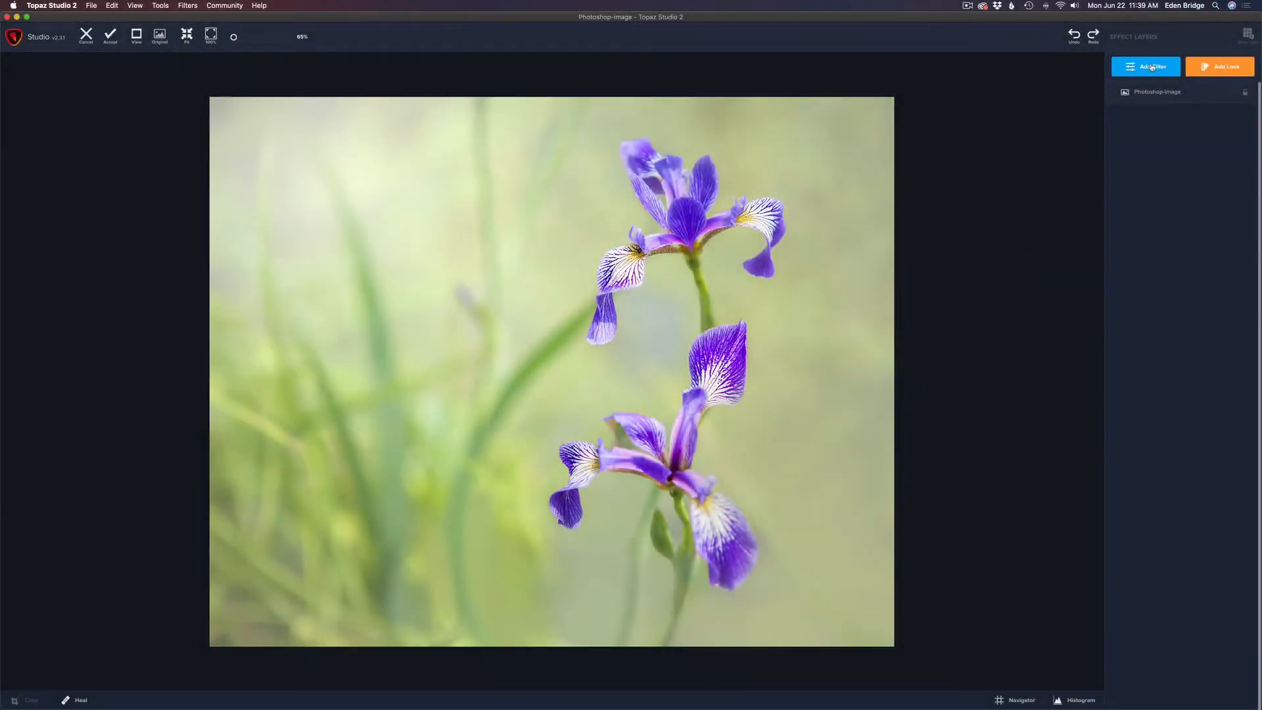
{"action": "left_click", "coordinate": [1153, 68]}
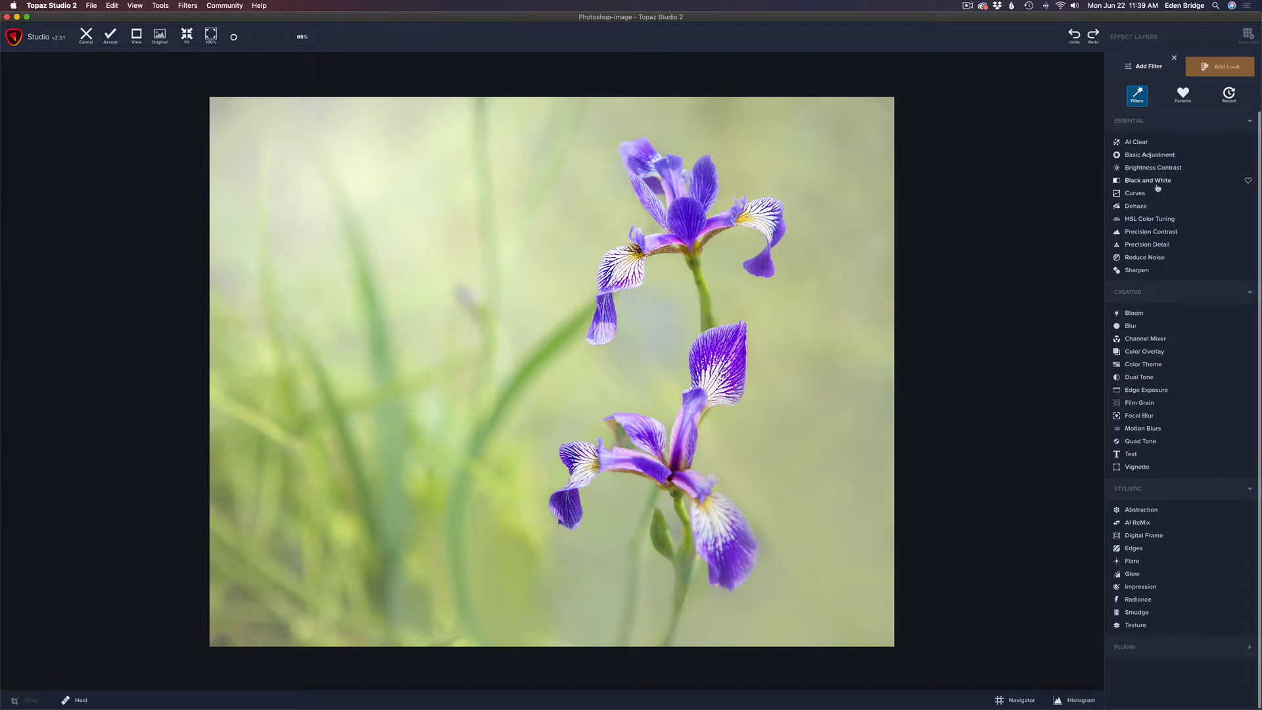
{"action": "left_click", "coordinate": [1158, 184]}
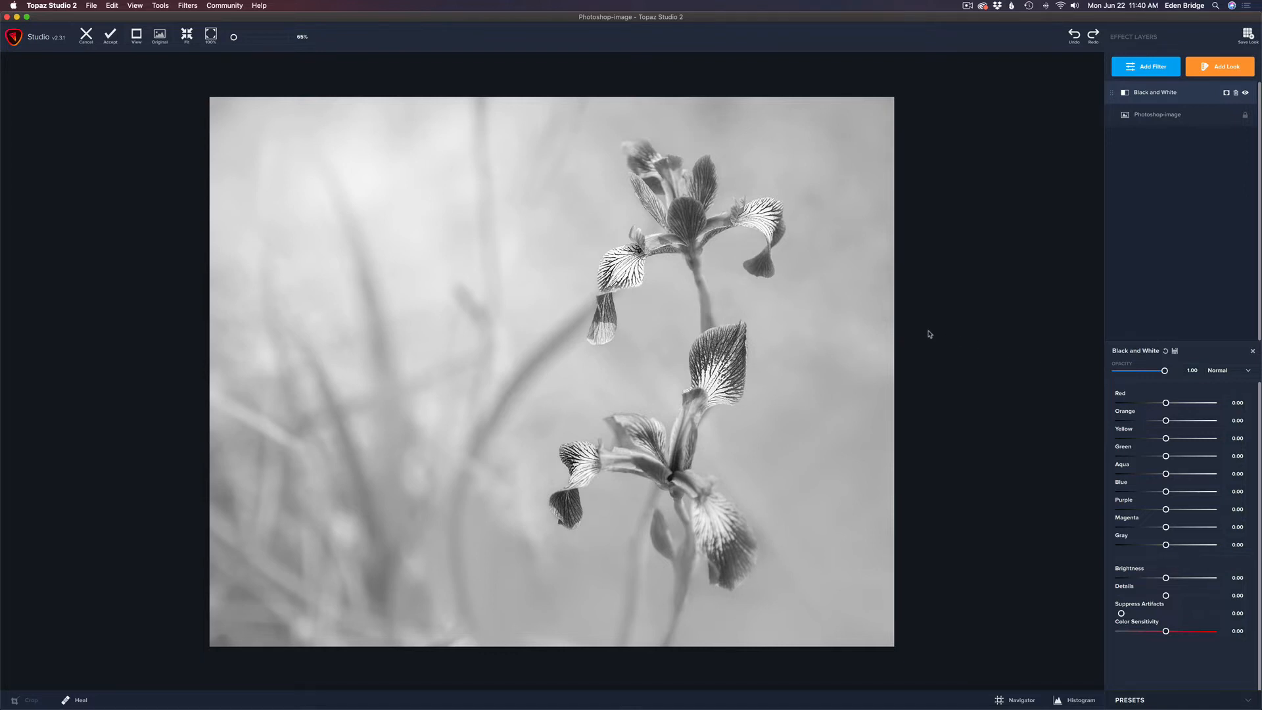
Set the Black and White filter's Red to -0.43, Orange to -0.65 and Yellow to -0.51
{"action": "scroll", "coordinate": [738, 282], "scroll_direction": "up", "scroll_amount": 3}
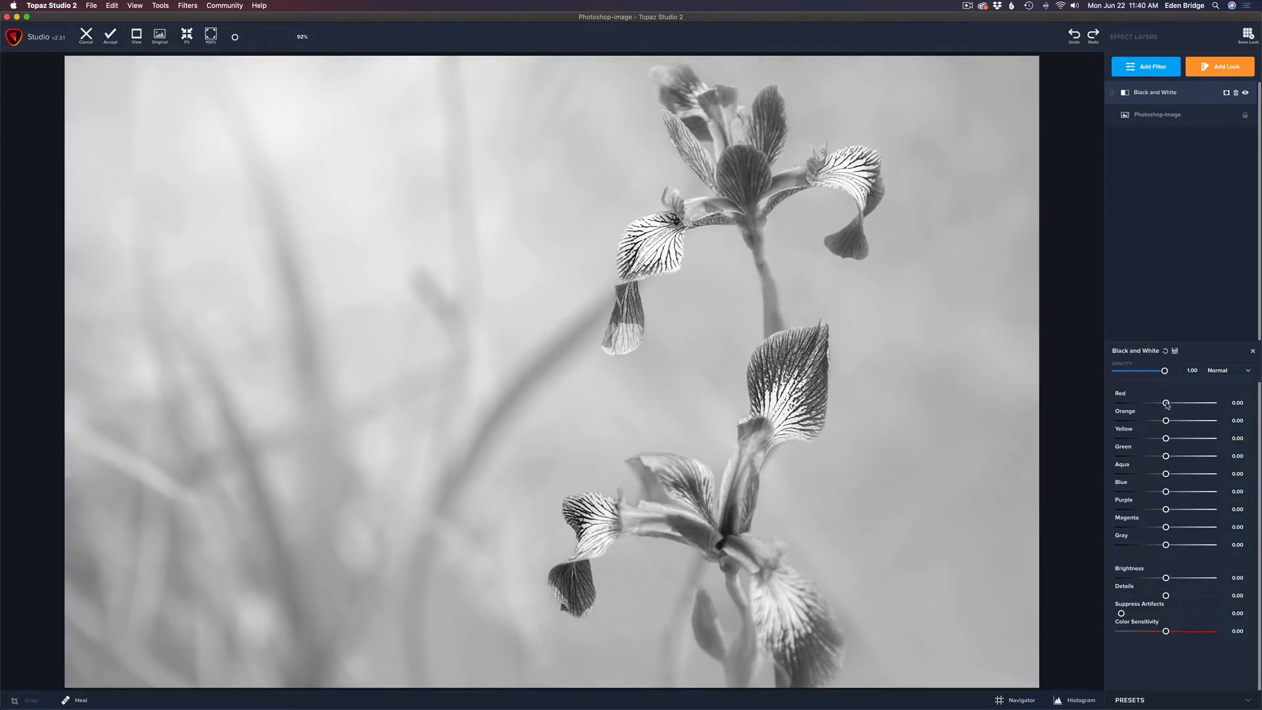
{"action": "left_click_drag", "start_coordinate": [1166, 403], "coordinate": [1211, 403]}
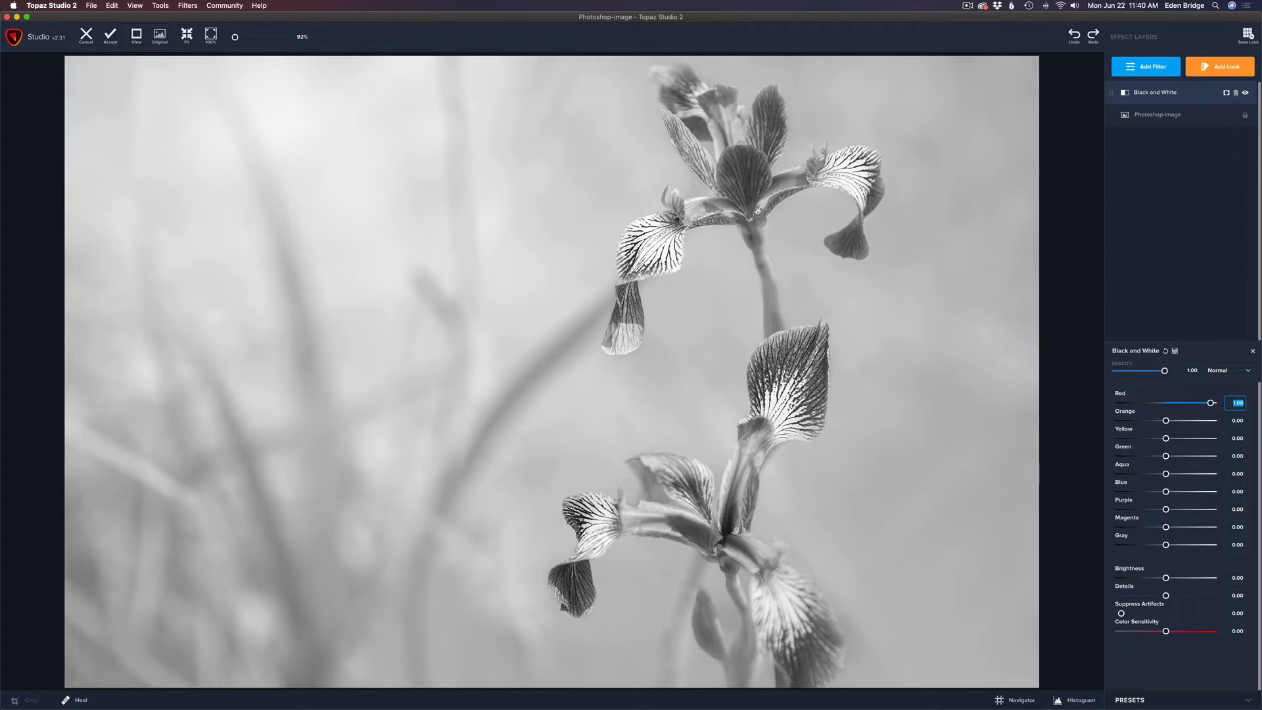
{"action": "left_click_drag", "start_coordinate": [1206, 404], "coordinate": [1148, 405]}
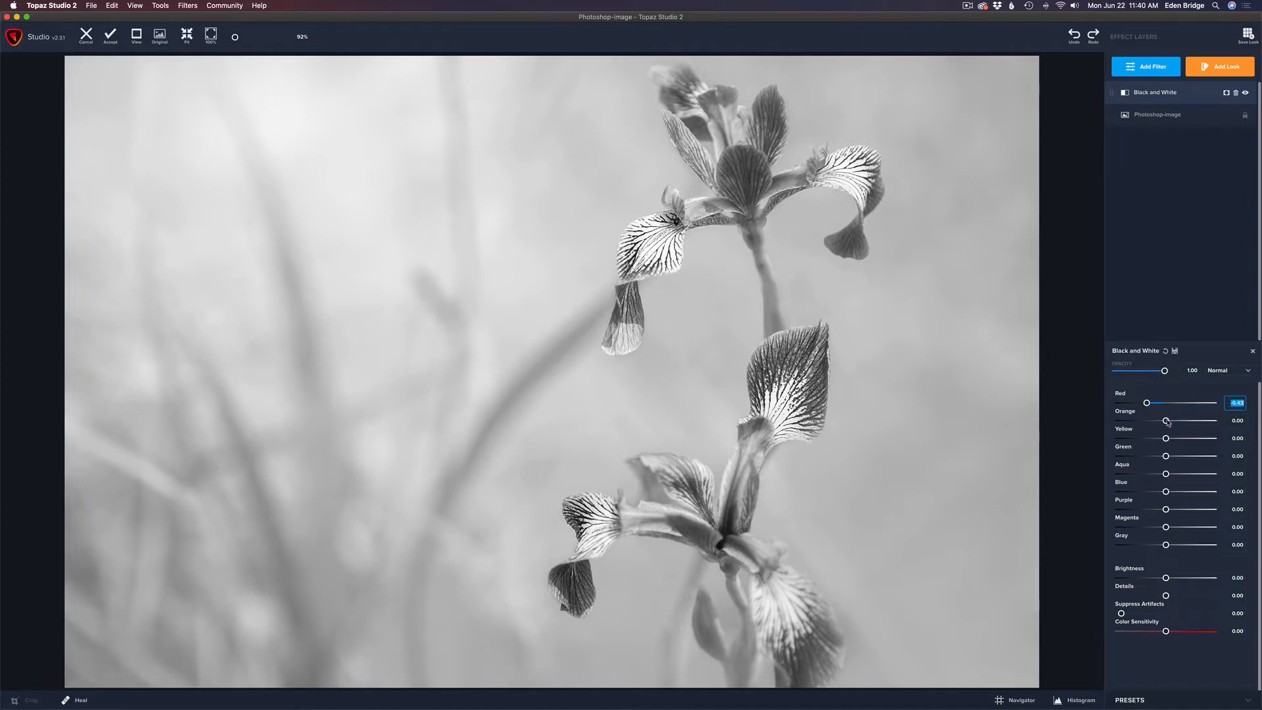
{"action": "mouse_move", "coordinate": [1168, 421]}
{"action": "left_mouse_down"}
{"action": "mouse_move", "coordinate": [1199, 423]}
{"action": "mouse_move", "coordinate": [1183, 423]}
{"action": "left_mouse_up"}
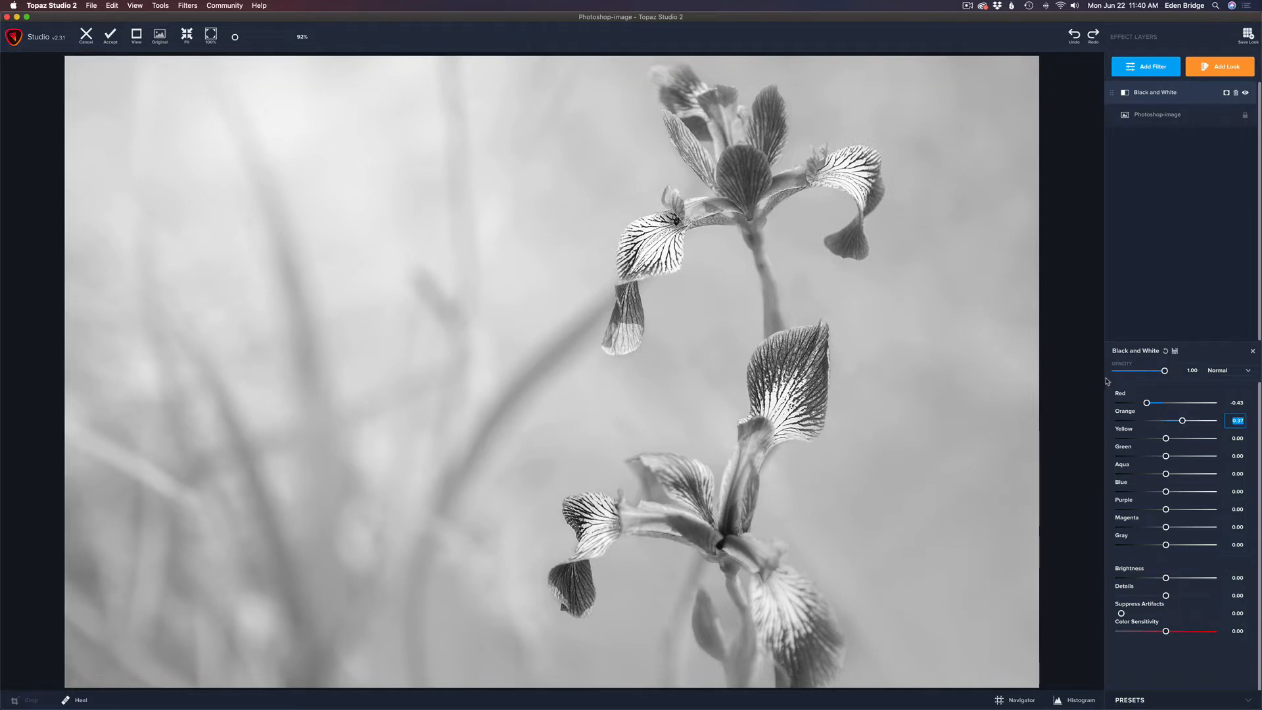
{"action": "left_click", "coordinate": [1183, 422]}
{"action": "left_click_drag", "start_coordinate": [1183, 421], "coordinate": [1137, 421]}
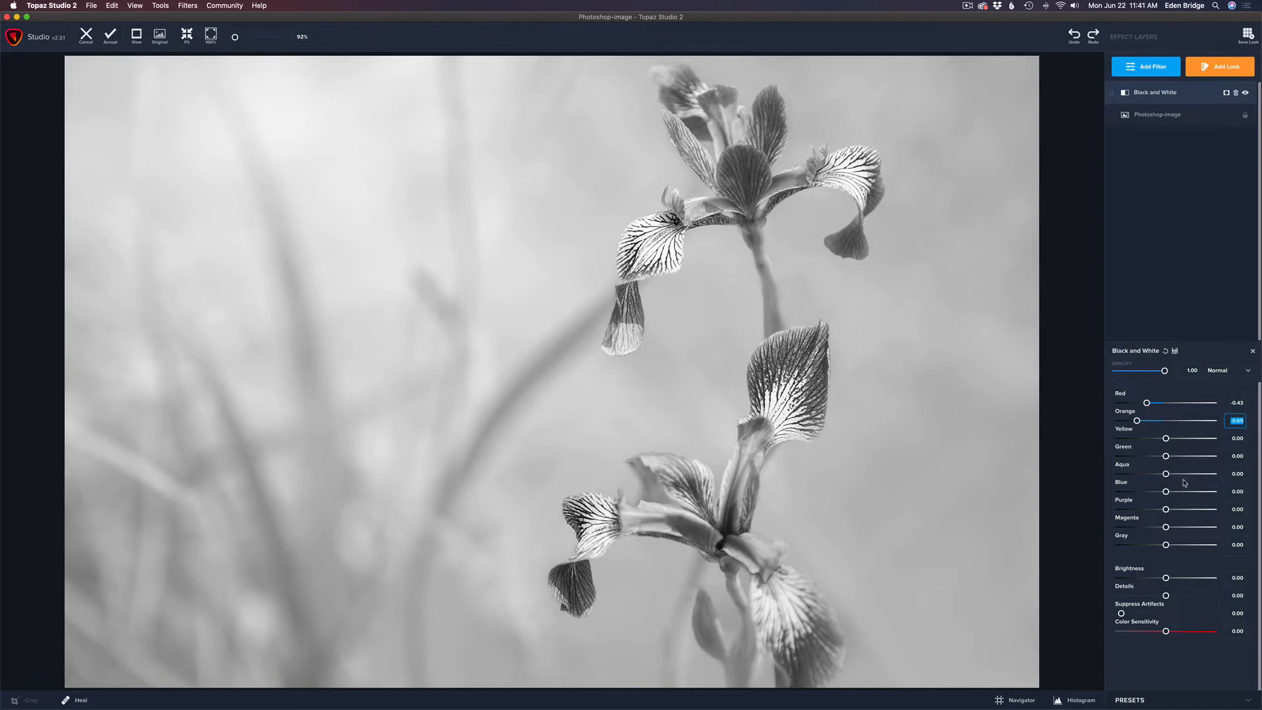
{"action": "mouse_move", "coordinate": [1168, 440]}
{"action": "left_mouse_down"}
{"action": "mouse_move", "coordinate": [1183, 440]}
{"action": "mouse_move", "coordinate": [1152, 439]}
{"action": "left_mouse_up"}
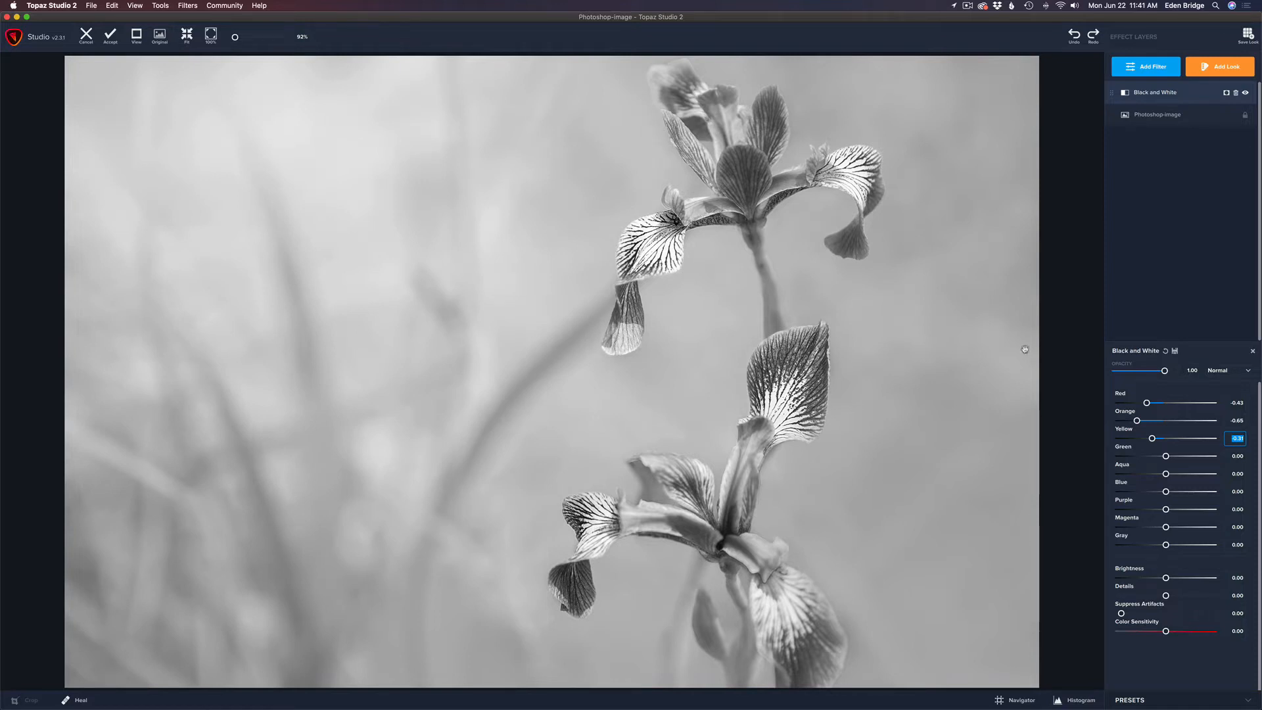
{"action": "left_click_drag", "start_coordinate": [1152, 440], "coordinate": [1144, 439]}
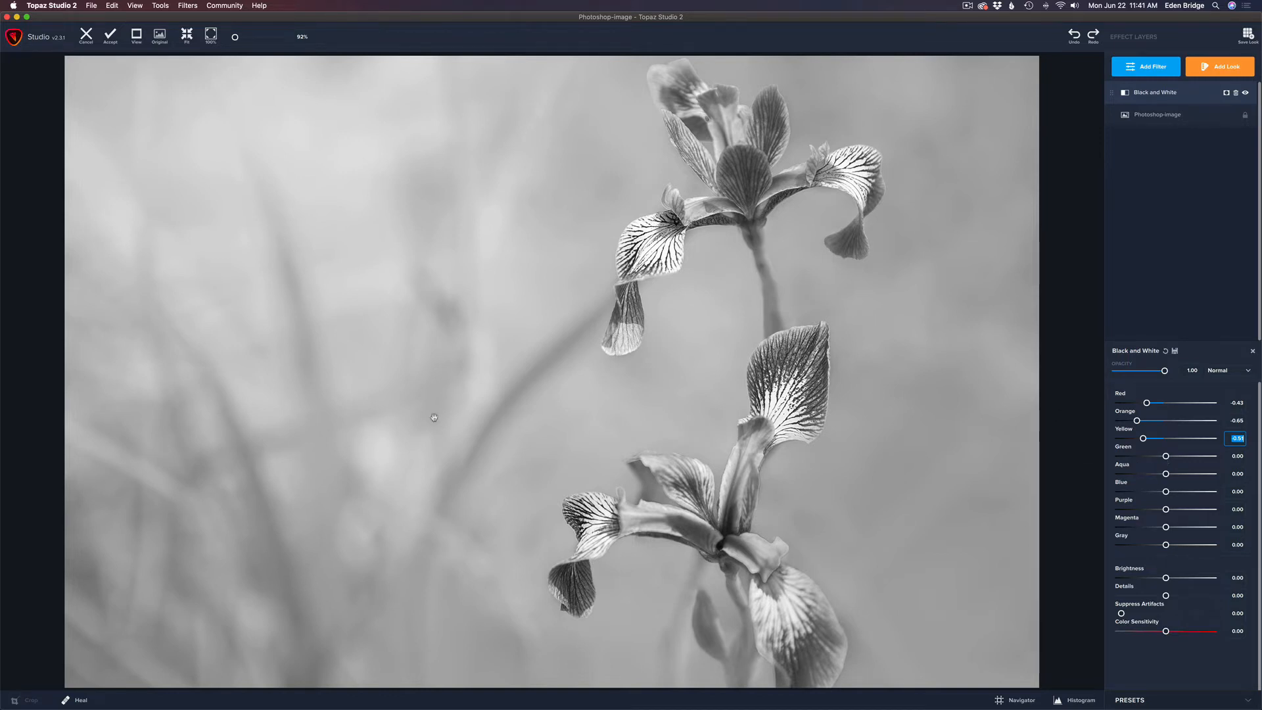
Set the Black and White filter's Green to 0.26, Blue to -0.12, Purple to 0.09 and Magenta to 0.01, keeping Aqua at 0.00
{"action": "scroll", "coordinate": [424, 409], "scroll_direction": "down", "scroll_amount": 5}
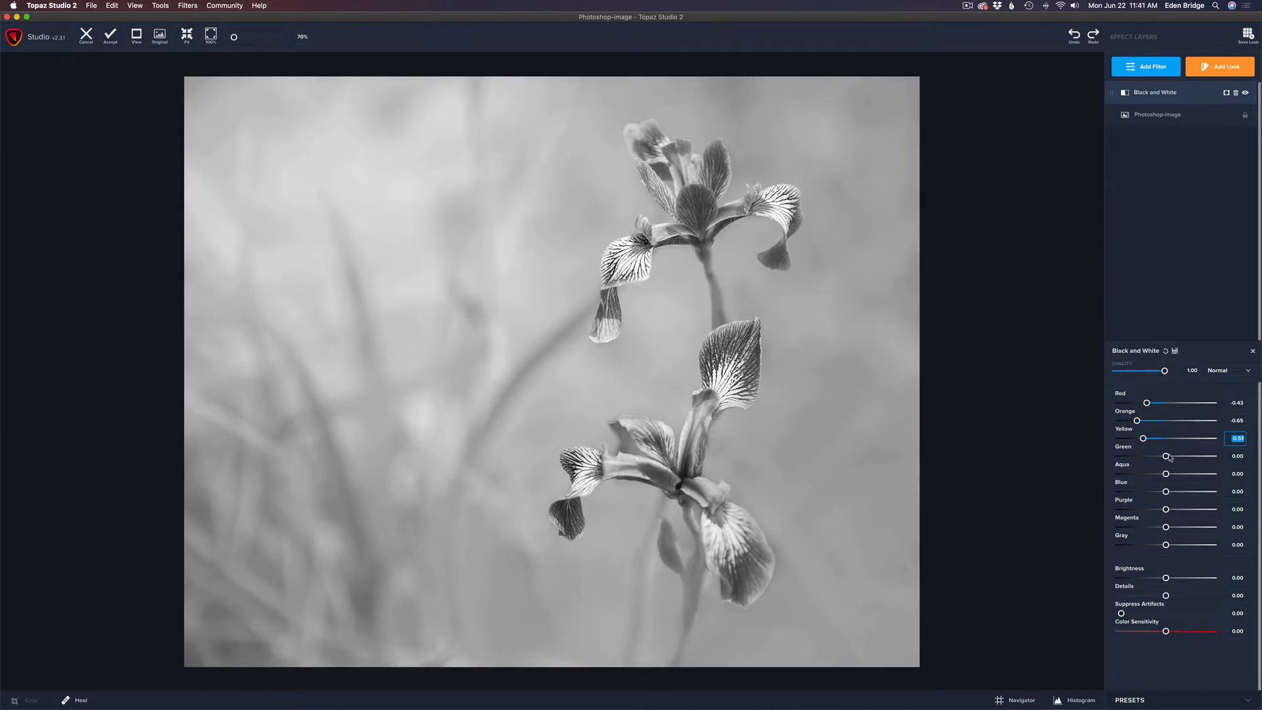
{"action": "left_click_drag", "start_coordinate": [1167, 457], "coordinate": [1179, 458]}
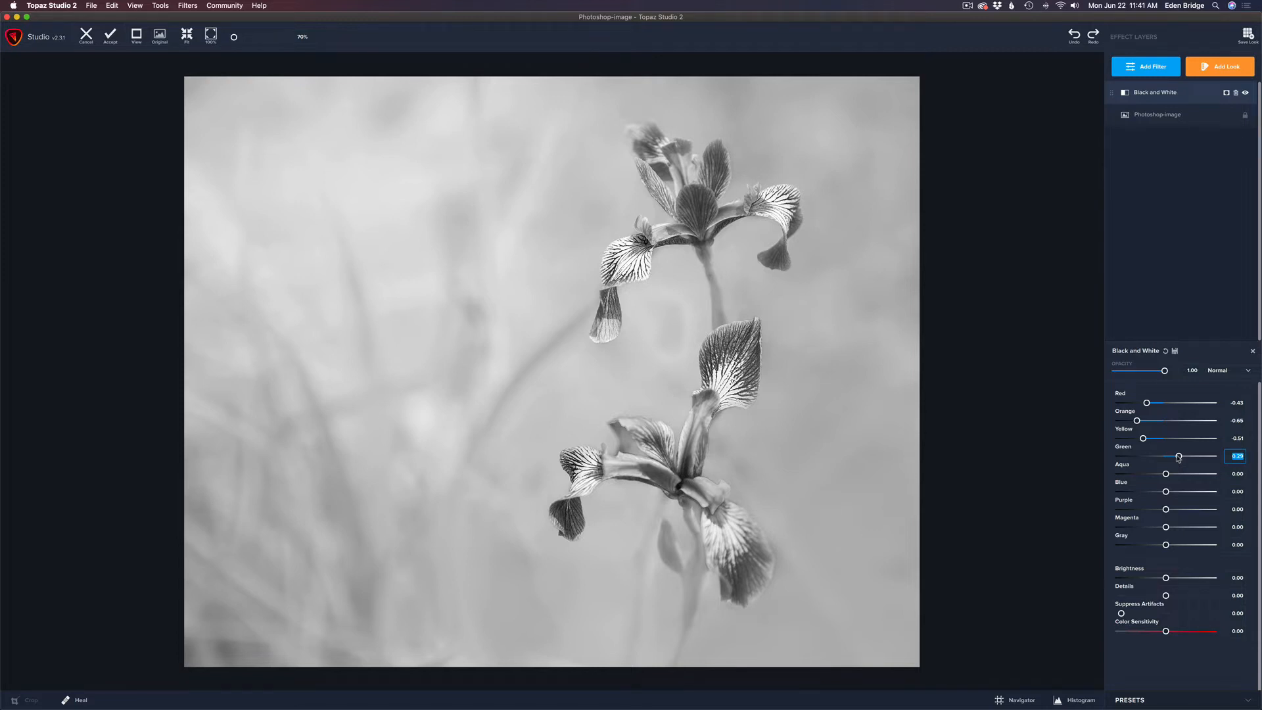
{"action": "left_click_drag", "start_coordinate": [1179, 459], "coordinate": [1141, 468]}
{"action": "double_click", "coordinate": [1126, 466]}
{"action": "left_click_drag", "start_coordinate": [1167, 493], "coordinate": [1185, 511]}
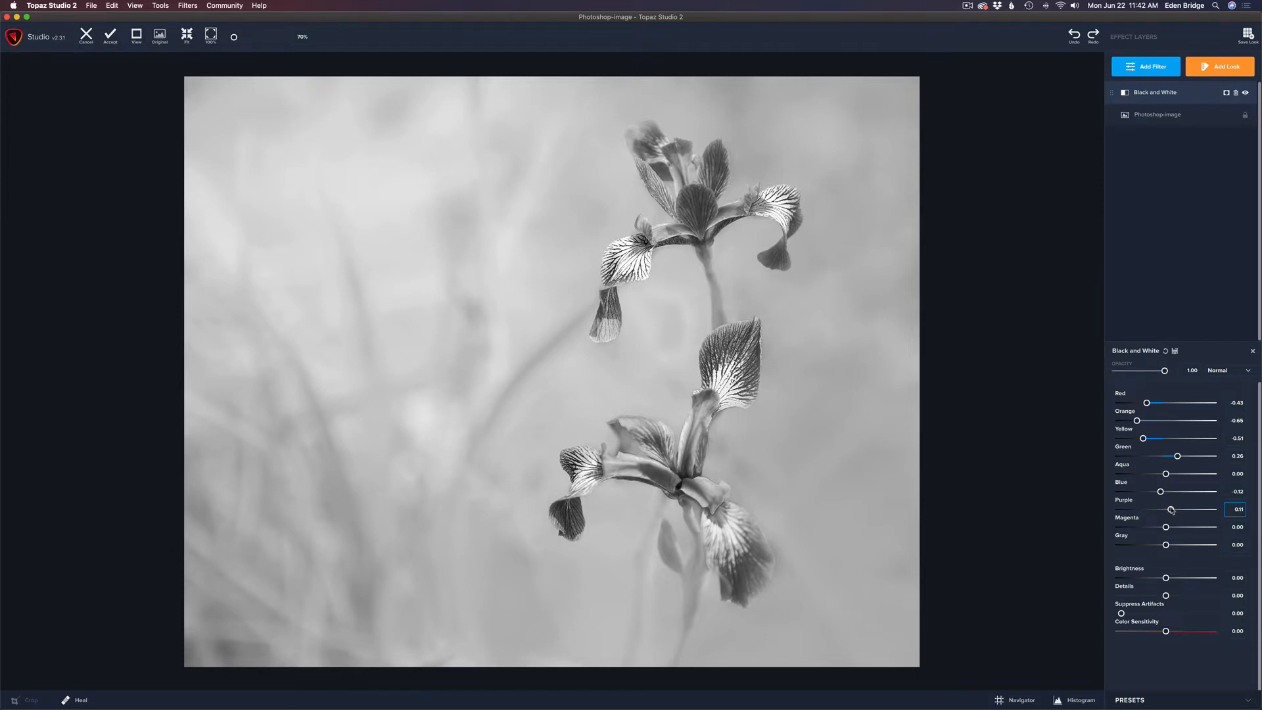
{"action": "mouse_move", "coordinate": [1174, 511]}
{"action": "left_mouse_down"}
{"action": "mouse_move", "coordinate": [1169, 528]}
{"action": "mouse_move", "coordinate": [1184, 527]}
{"action": "mouse_move", "coordinate": [1162, 527]}
{"action": "mouse_move", "coordinate": [1187, 528]}
{"action": "mouse_move", "coordinate": [1167, 528]}
{"action": "left_mouse_up"}
Set the Black and White filter's Suppress Artifacts to 0.05 and compare the result with the original image
{"action": "scroll", "coordinate": [726, 509], "scroll_direction": "up", "scroll_amount": 3}
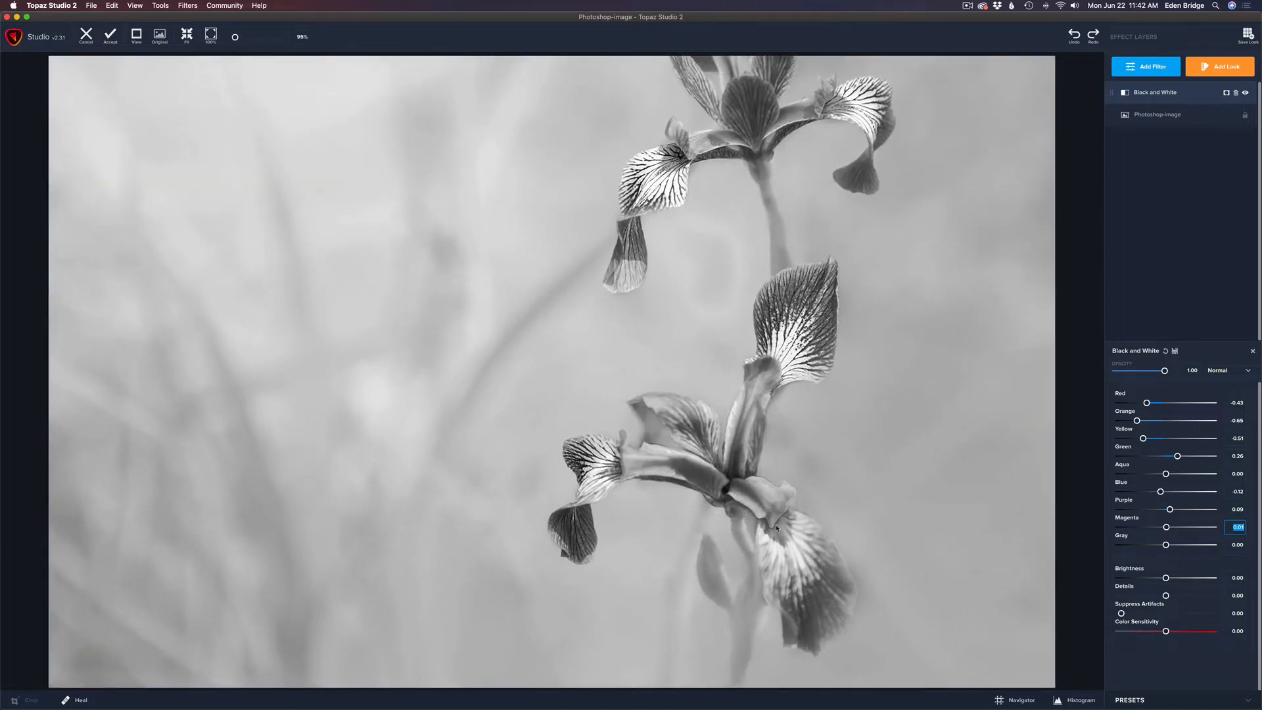
{"action": "left_click", "coordinate": [1122, 614]}
{"action": "left_click_drag", "start_coordinate": [1122, 614], "coordinate": [1130, 614]}
{"action": "mouse_move", "coordinate": [1131, 614]}
{"action": "left_mouse_down"}
{"action": "mouse_move", "coordinate": [1155, 614]}
{"action": "mouse_move", "coordinate": [1111, 615]}
{"action": "mouse_move", "coordinate": [1126, 615]}
{"action": "left_mouse_up"}
{"action": "scroll", "coordinate": [913, 519], "scroll_direction": "down", "scroll_amount": 5}
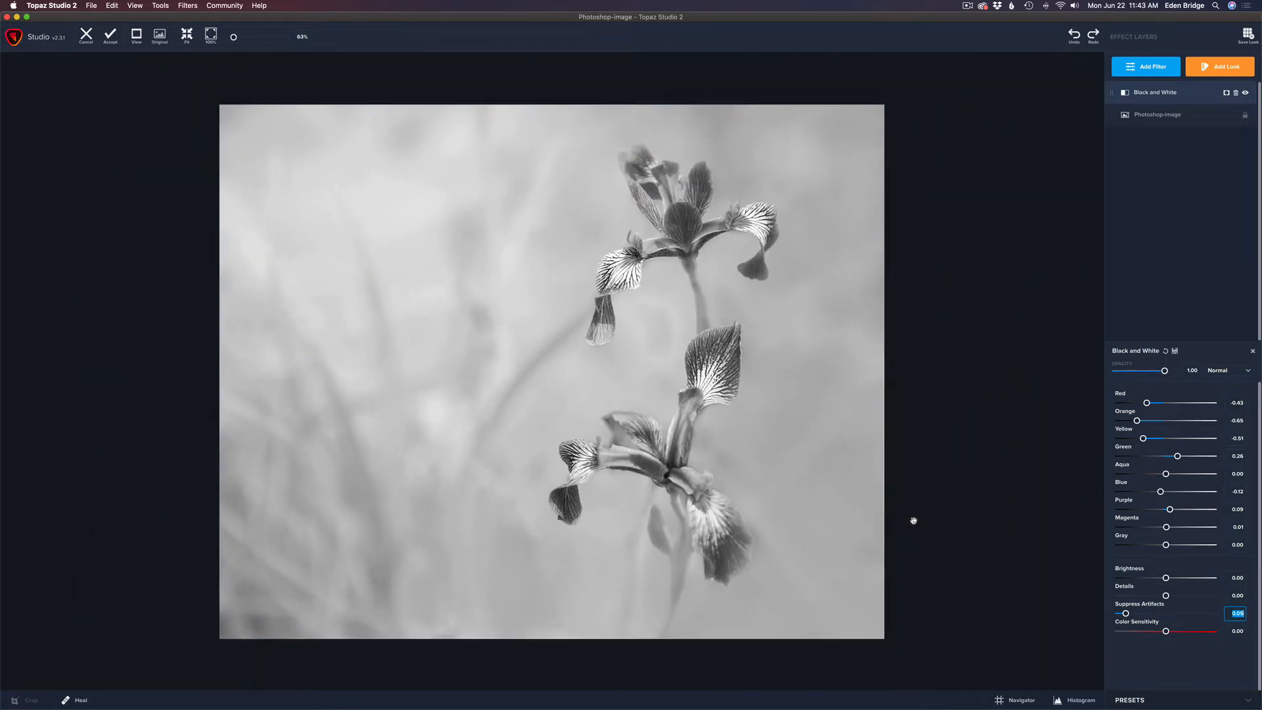
{"action": "key", "text": "backslash"}
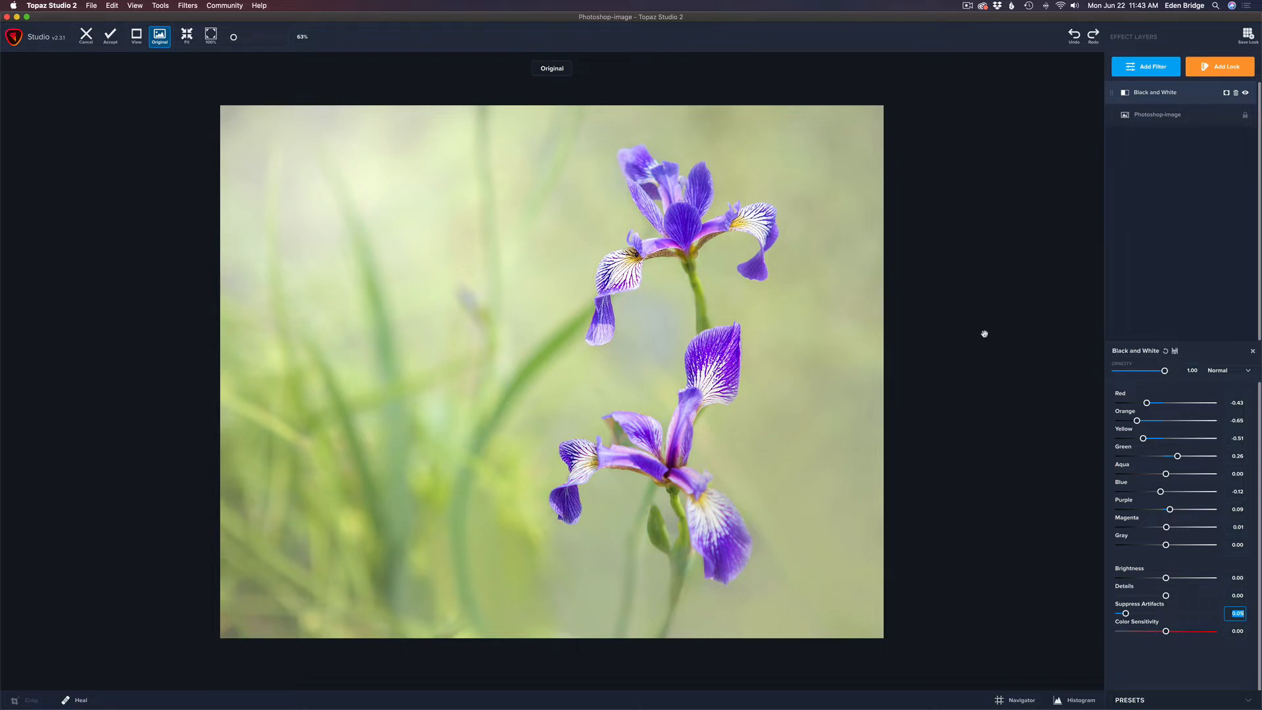
{"action": "key", "text": "backslash"}
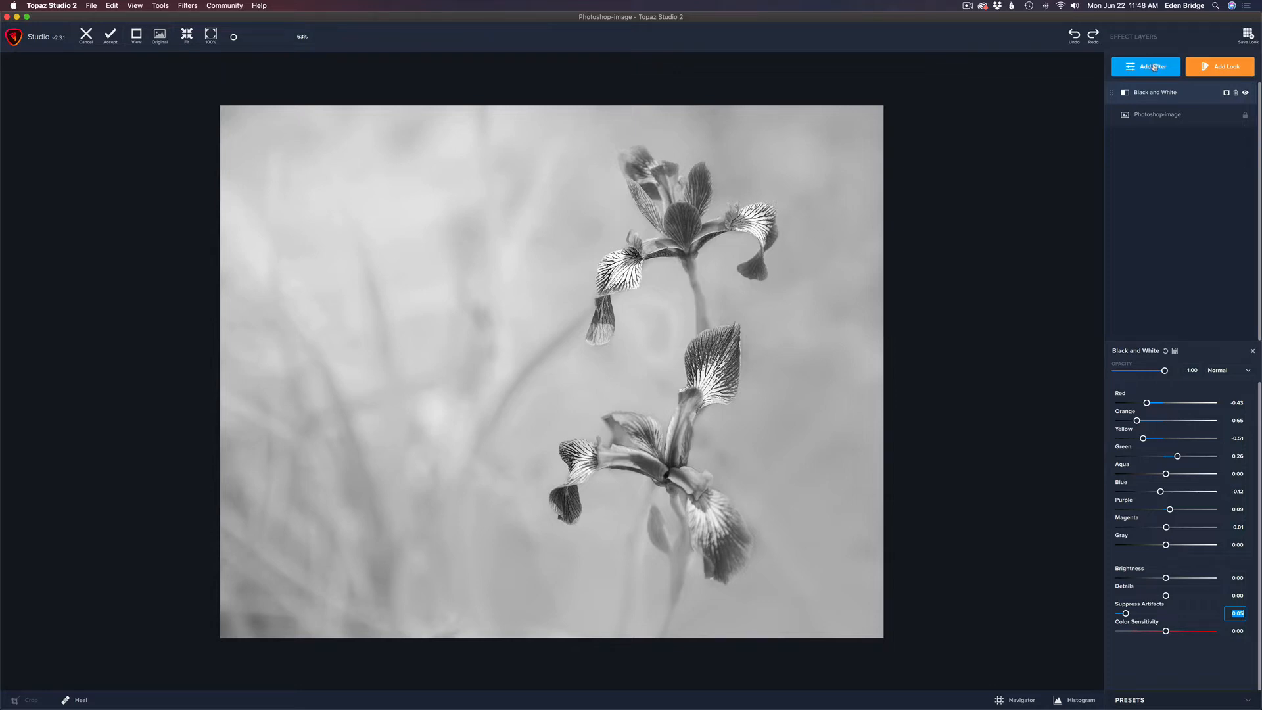
Add a Precision Detail filter and set its Shadow Small Detail to 0.64
{"action": "left_click", "coordinate": [1152, 65]}
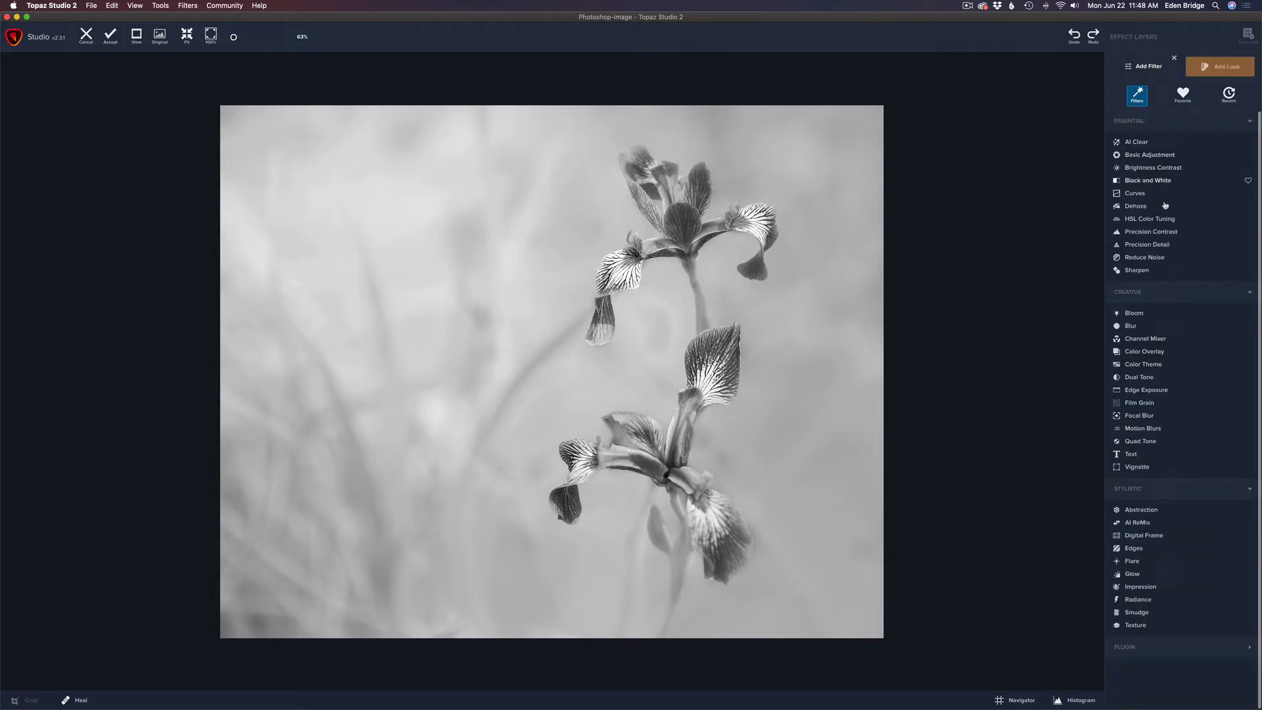
{"action": "left_click", "coordinate": [1158, 245]}
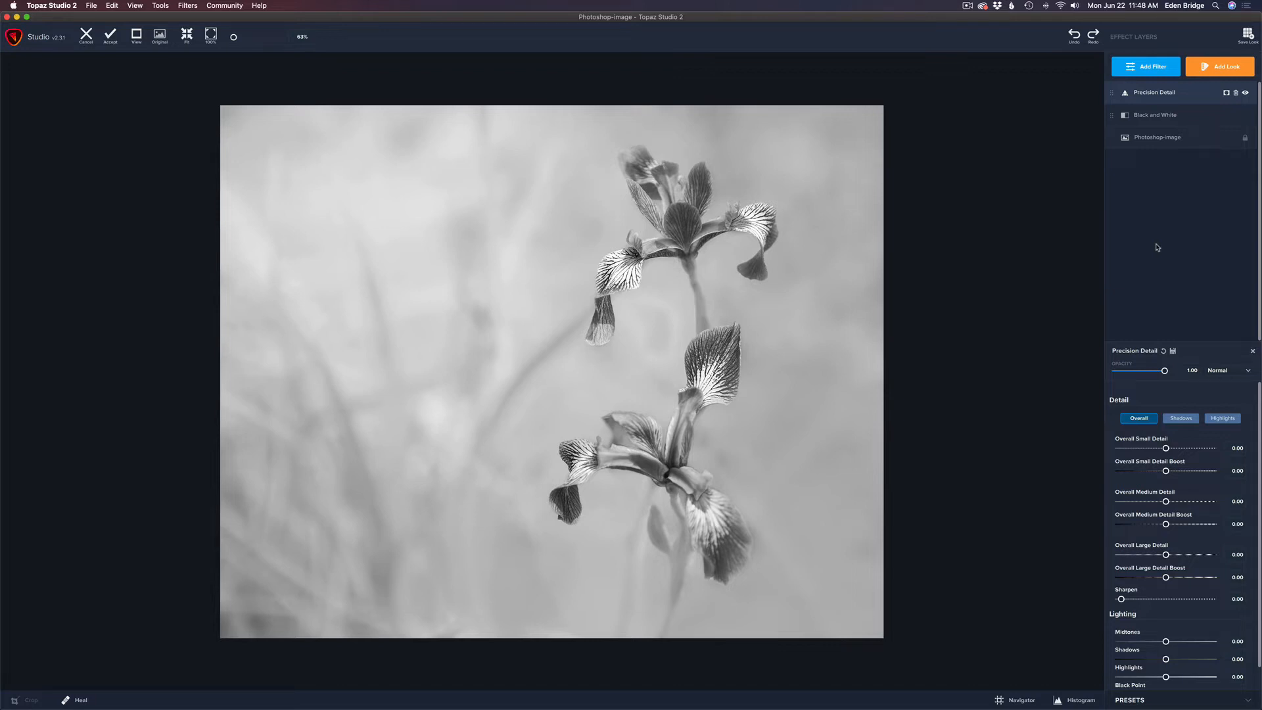
{"action": "left_click", "coordinate": [1181, 419]}
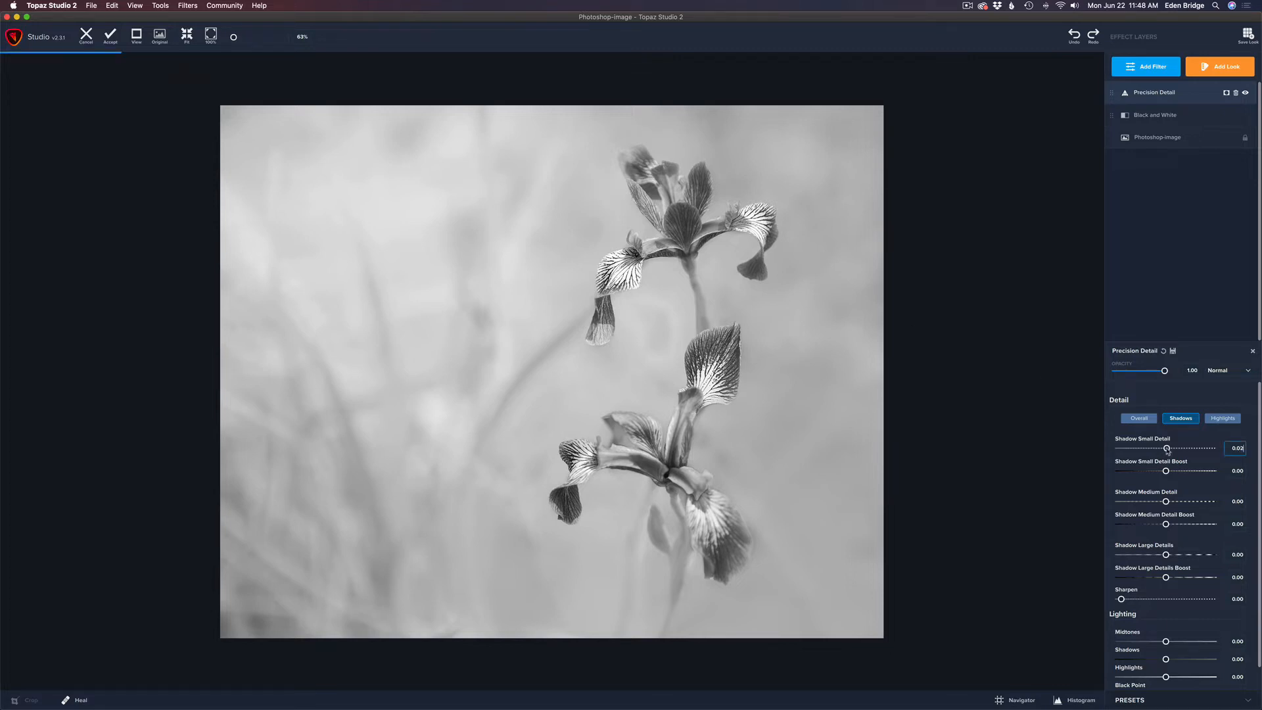
{"action": "left_click_drag", "start_coordinate": [1167, 451], "coordinate": [1196, 453]}
{"action": "left_click_drag", "start_coordinate": [1194, 449], "coordinate": [1197, 449]}
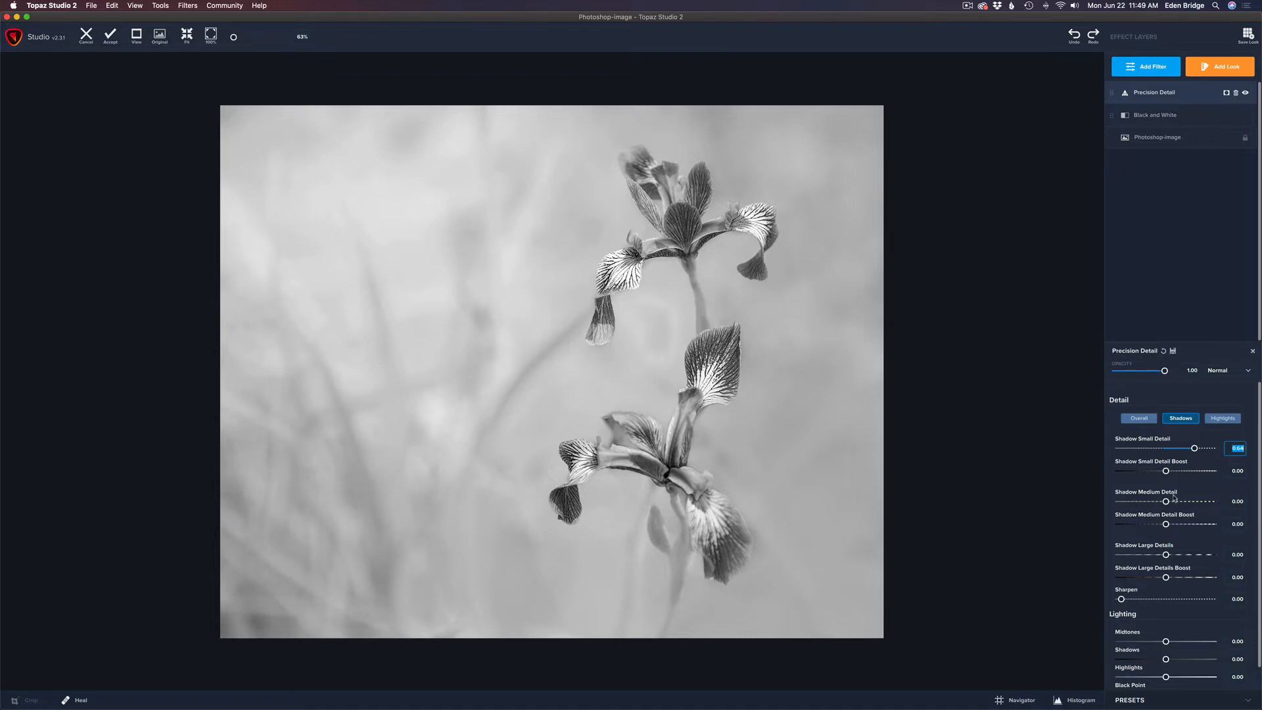
Set the Precision Detail filter's Shadow Medium Detail to 0.52 and Shadow Large Details to about 0.28
{"action": "left_click_drag", "start_coordinate": [1167, 502], "coordinate": [1194, 505]}
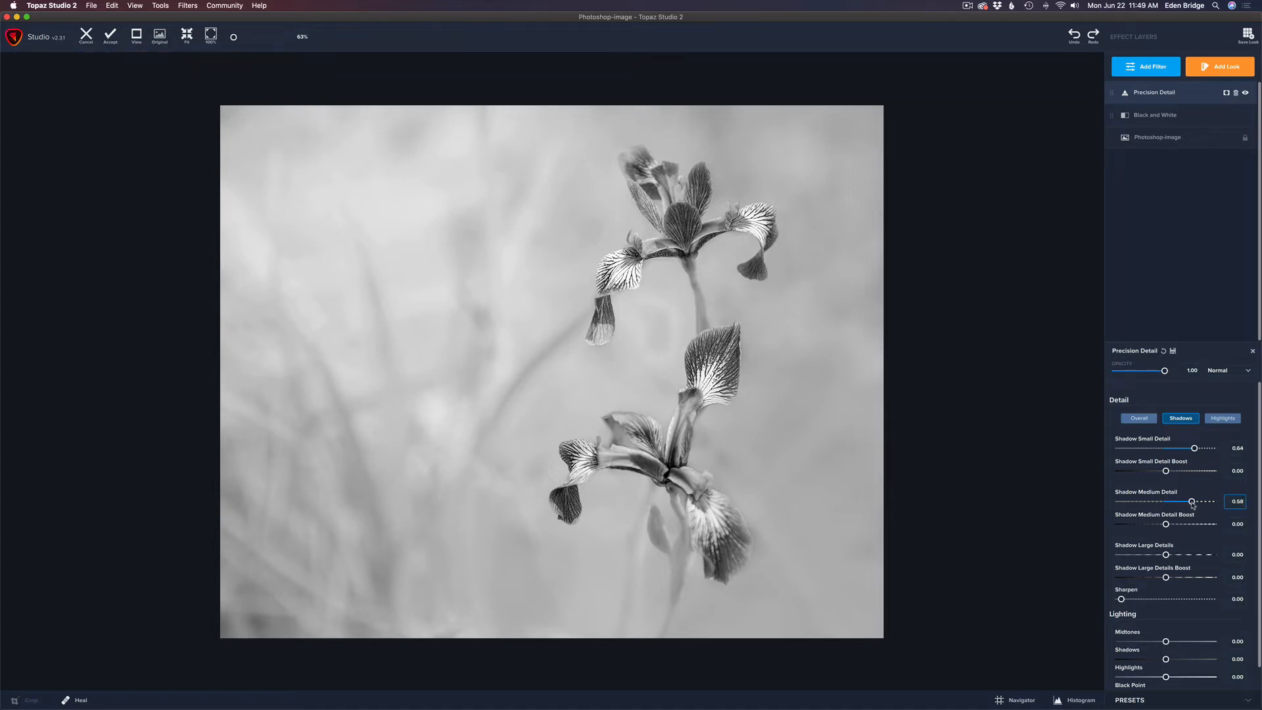
{"action": "left_click_drag", "start_coordinate": [1193, 505], "coordinate": [1214, 506]}
{"action": "left_click_drag", "start_coordinate": [1214, 505], "coordinate": [1190, 506]}
{"action": "left_click_drag", "start_coordinate": [1167, 555], "coordinate": [1237, 552]}
{"action": "left_click", "coordinate": [1238, 552]}
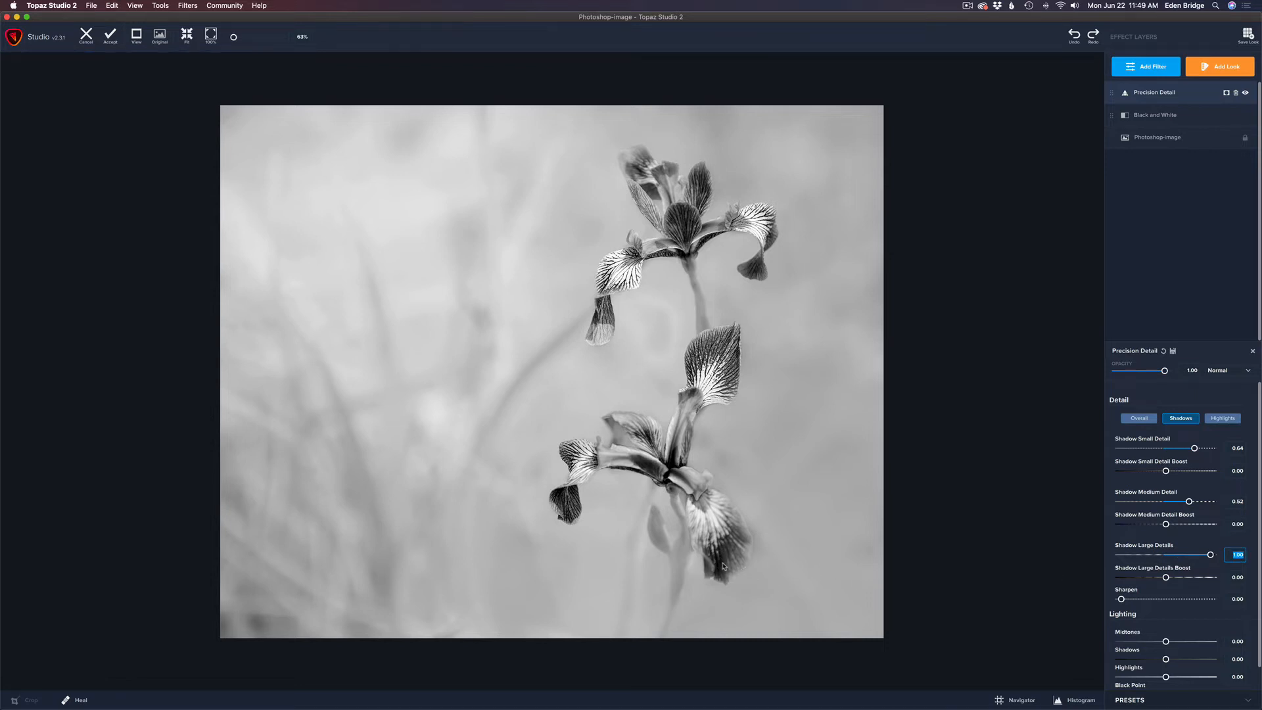
{"action": "left_click_drag", "start_coordinate": [1210, 556], "coordinate": [1179, 558]}
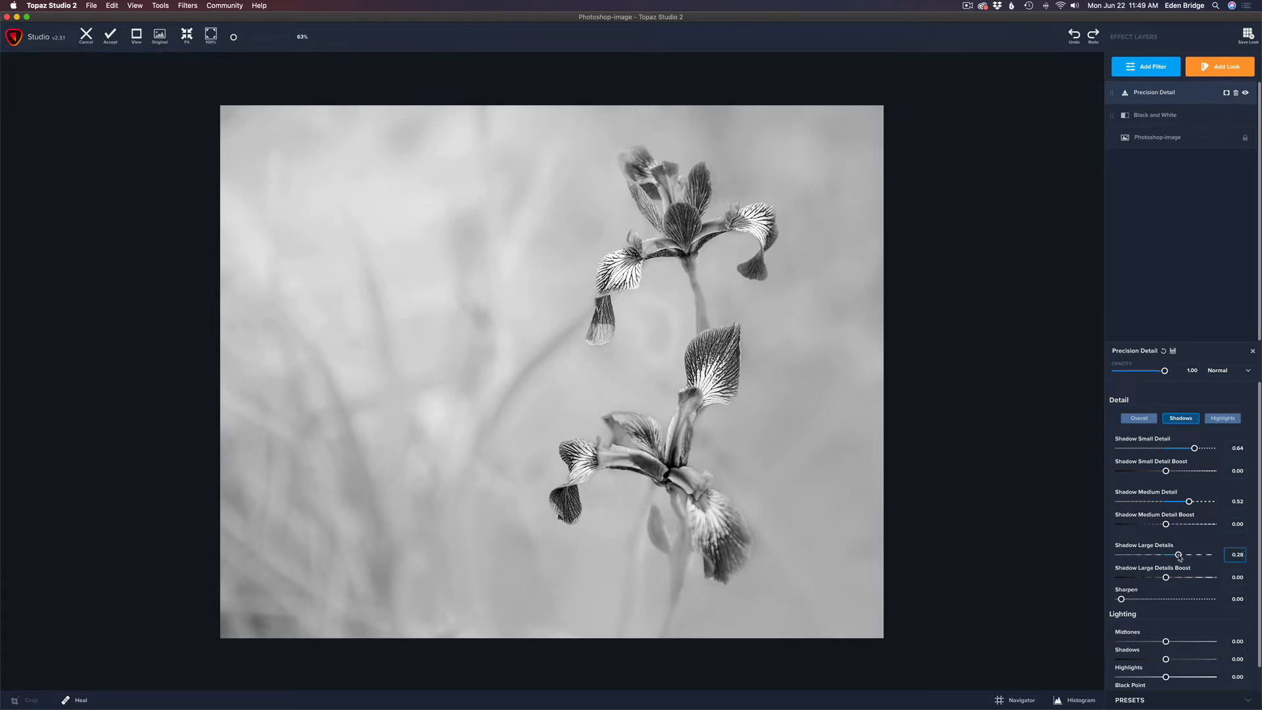
{"action": "left_click_drag", "start_coordinate": [1180, 557], "coordinate": [1178, 557]}
Compare the image with and without the Precision Detail filter and try out a lower opacity for it
{"action": "left_click", "coordinate": [1246, 94]}
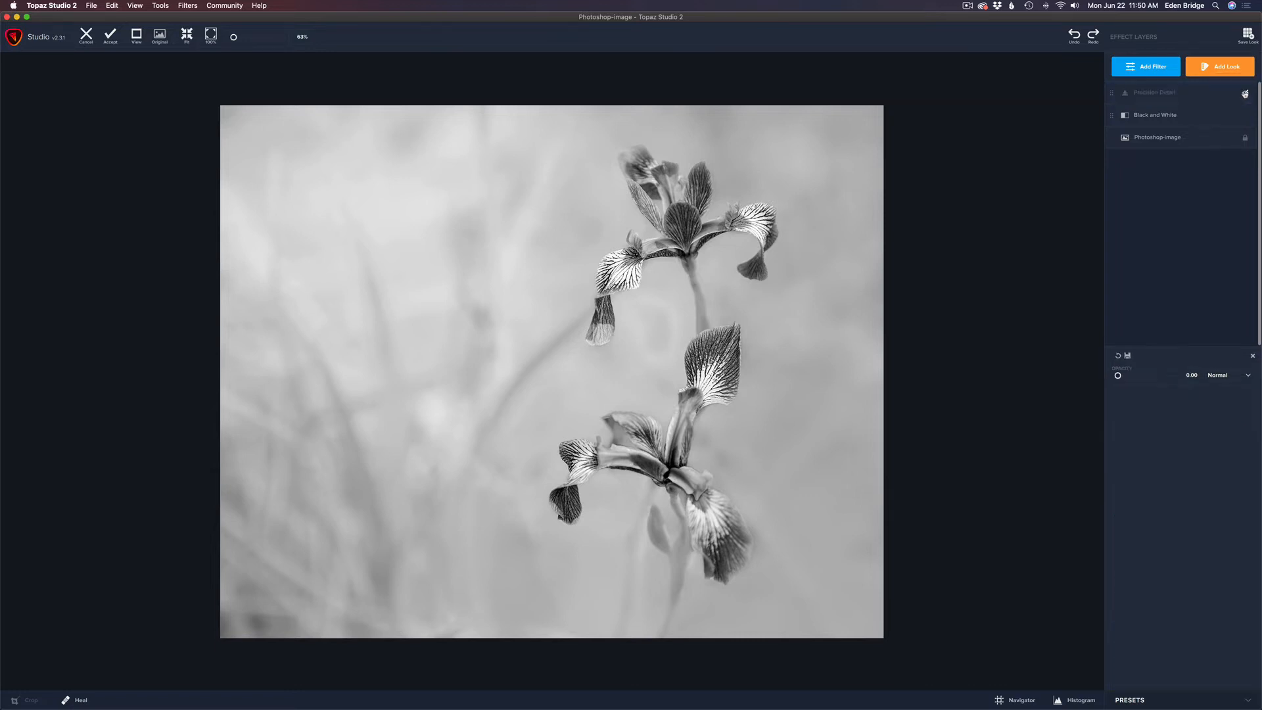
{"action": "left_click", "coordinate": [1246, 94]}
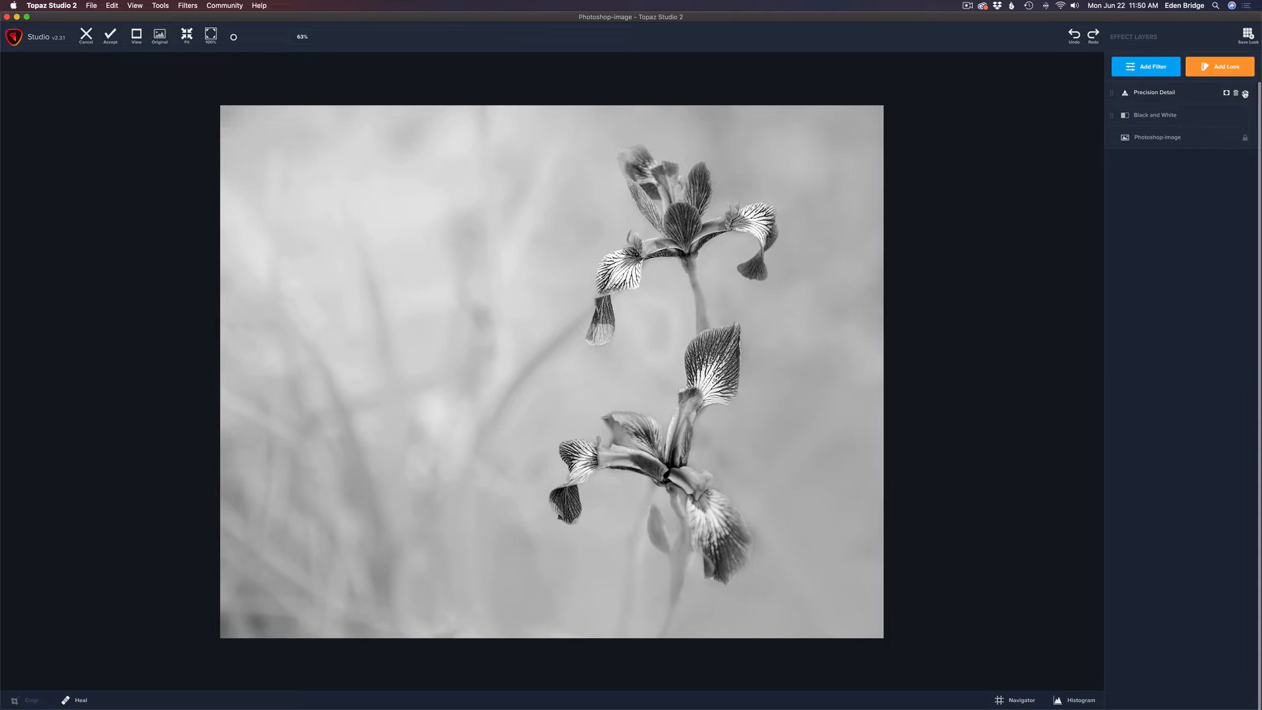
{"action": "left_click", "coordinate": [1182, 97]}
{"action": "mouse_move", "coordinate": [1166, 373]}
{"action": "left_mouse_down"}
{"action": "mouse_move", "coordinate": [1123, 368]}
{"action": "mouse_move", "coordinate": [1154, 371]}
{"action": "left_mouse_up"}
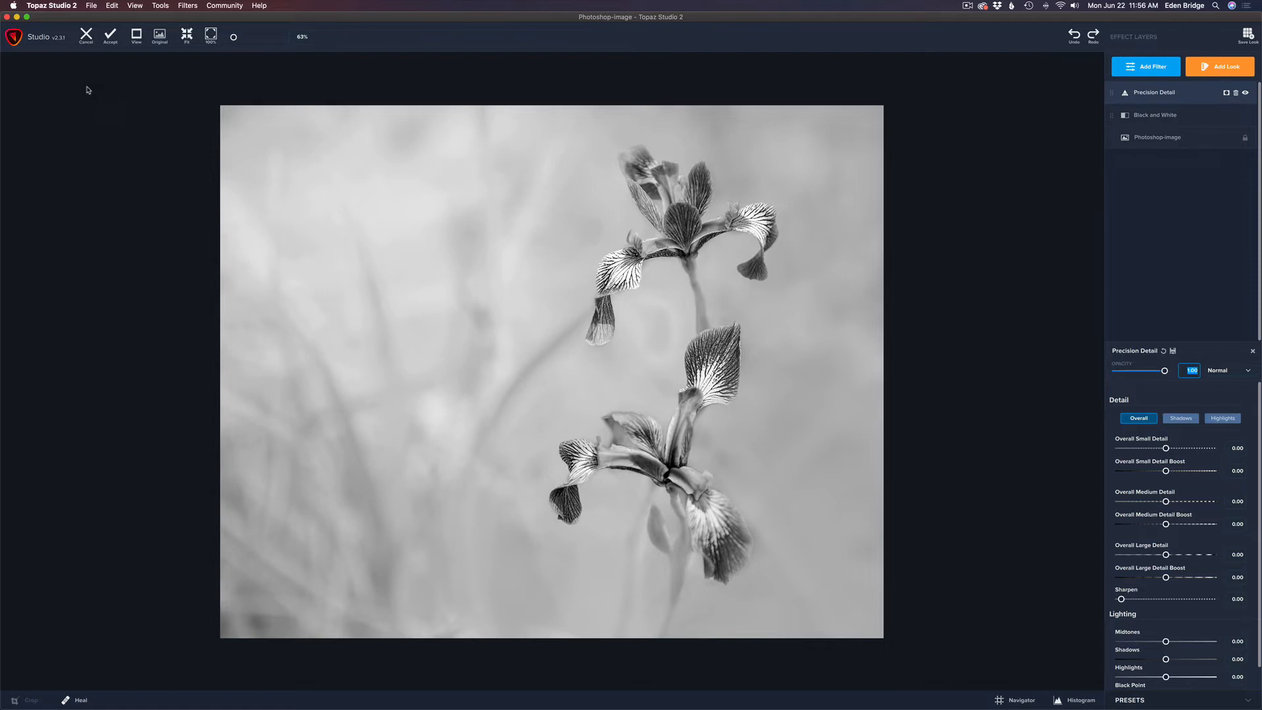
Add a Dual Tone filter with Highlight Color set to 0.52 and Highlight Hue set to 0.58
{"action": "left_click", "coordinate": [1155, 66]}
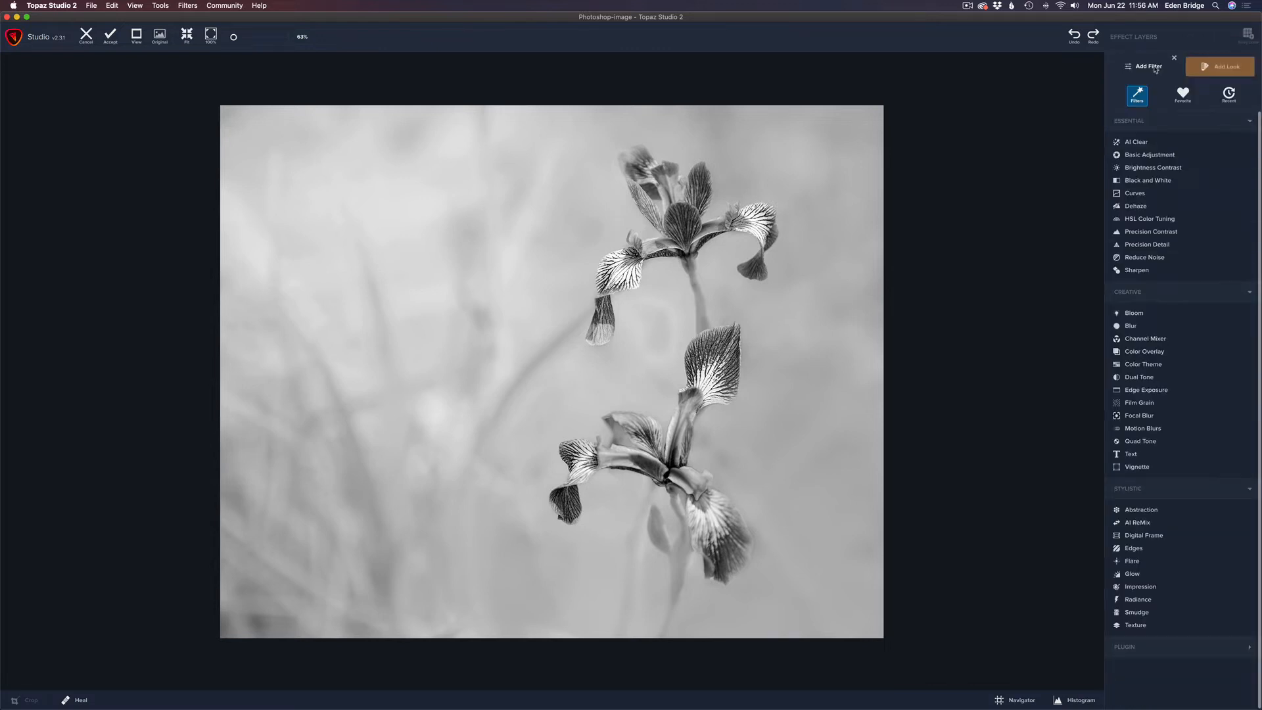
{"action": "left_click", "coordinate": [1155, 380]}
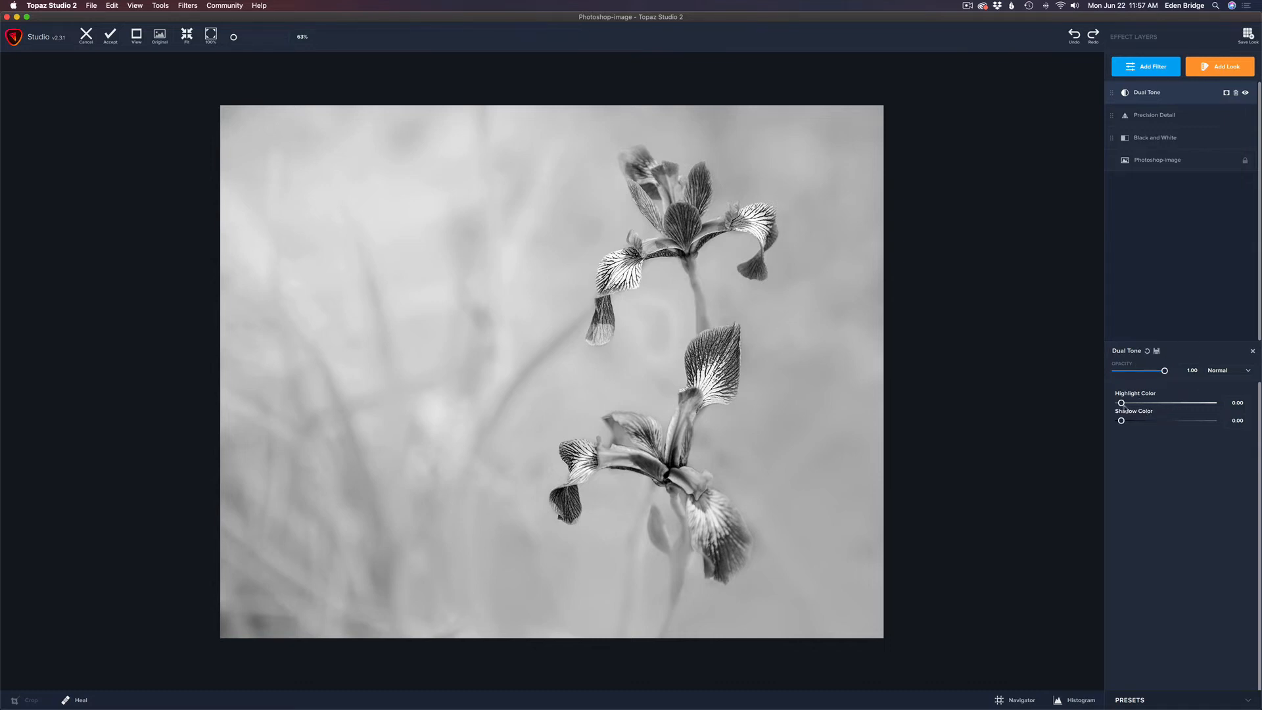
{"action": "left_click_drag", "start_coordinate": [1123, 403], "coordinate": [1169, 405]}
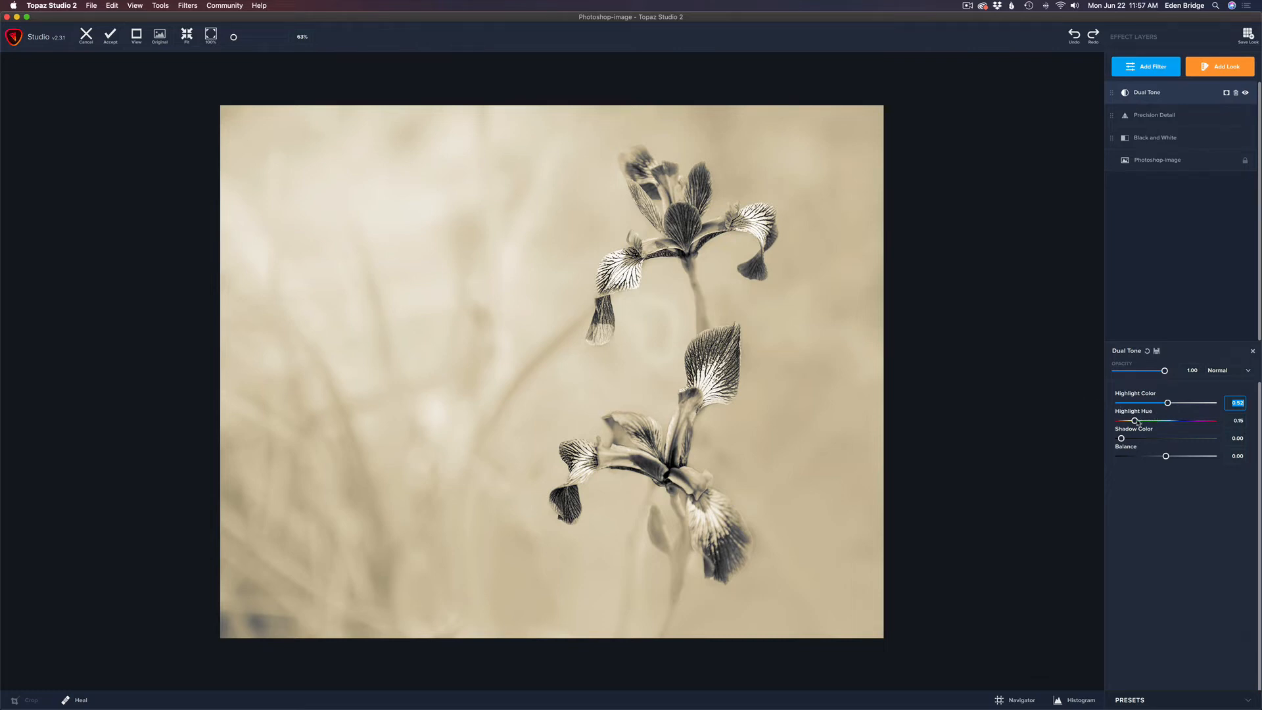
{"action": "left_click_drag", "start_coordinate": [1136, 421], "coordinate": [1175, 426]}
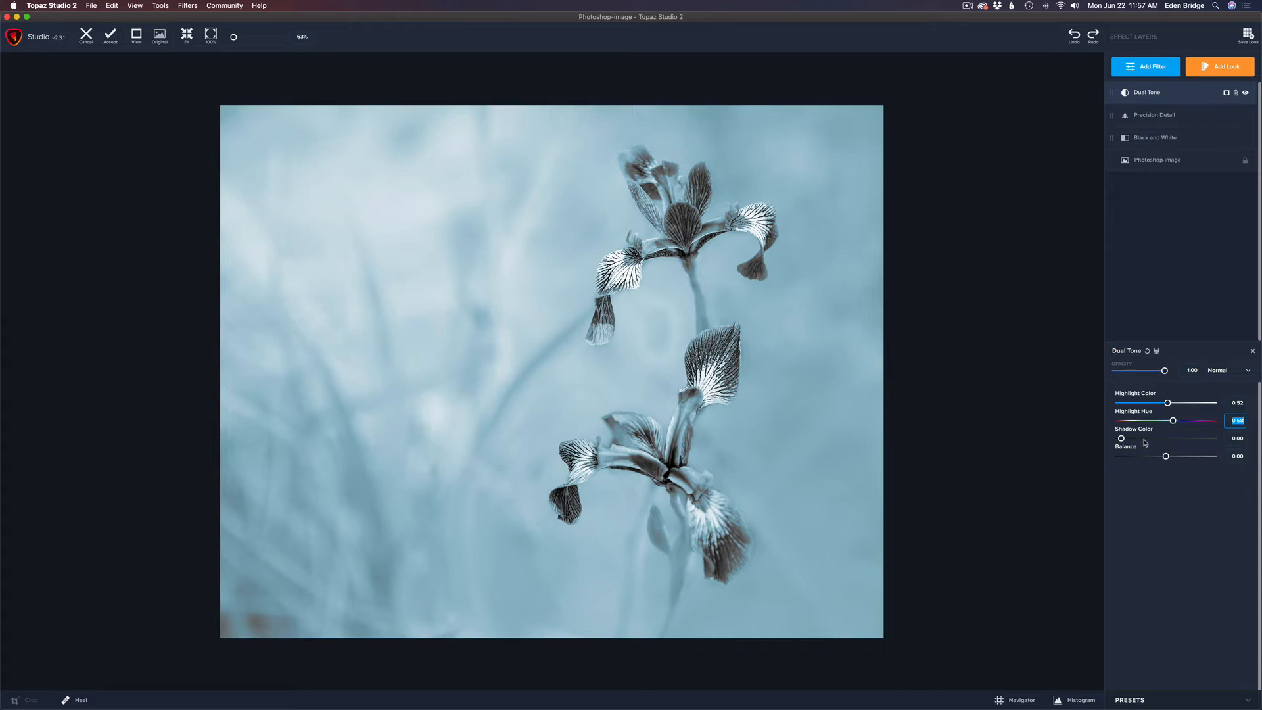
Set the Dual Tone filter's Shadow Color to 0.47, try small Shadow Hue and Balance adjustments, and reset Balance to its default
{"action": "left_click_drag", "start_coordinate": [1123, 438], "coordinate": [1132, 438]}
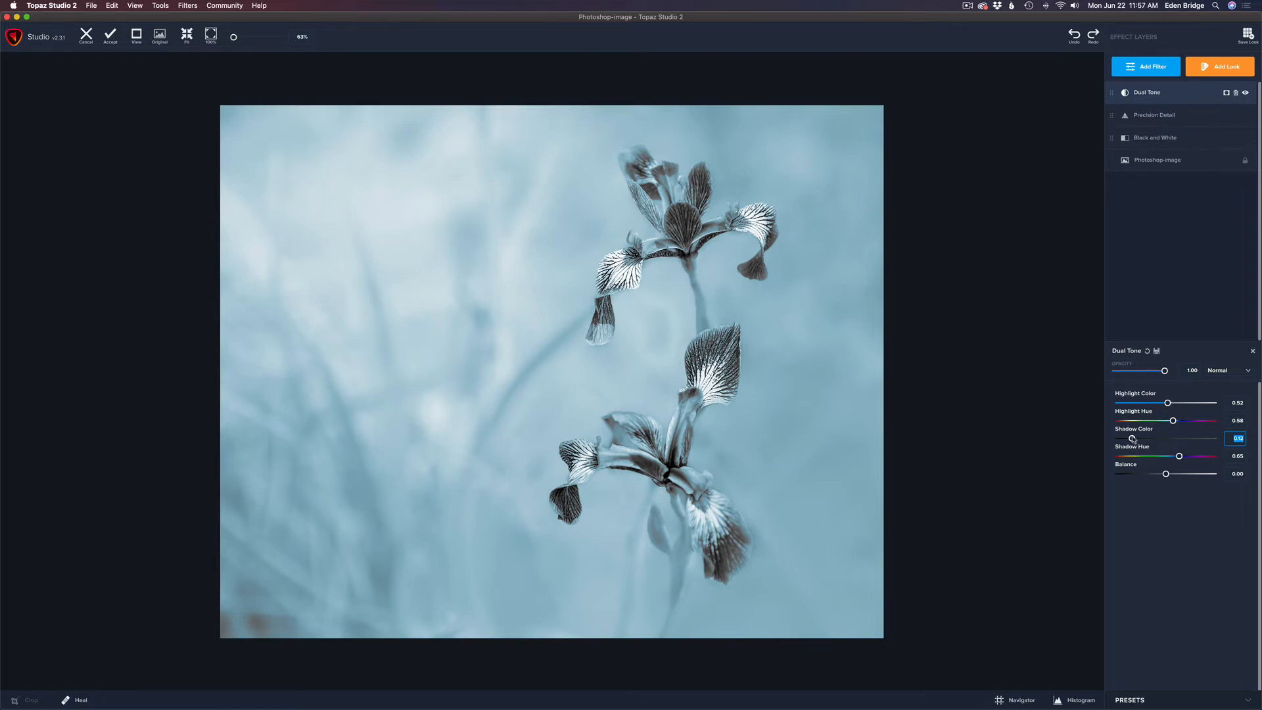
{"action": "left_click_drag", "start_coordinate": [1132, 438], "coordinate": [1164, 442]}
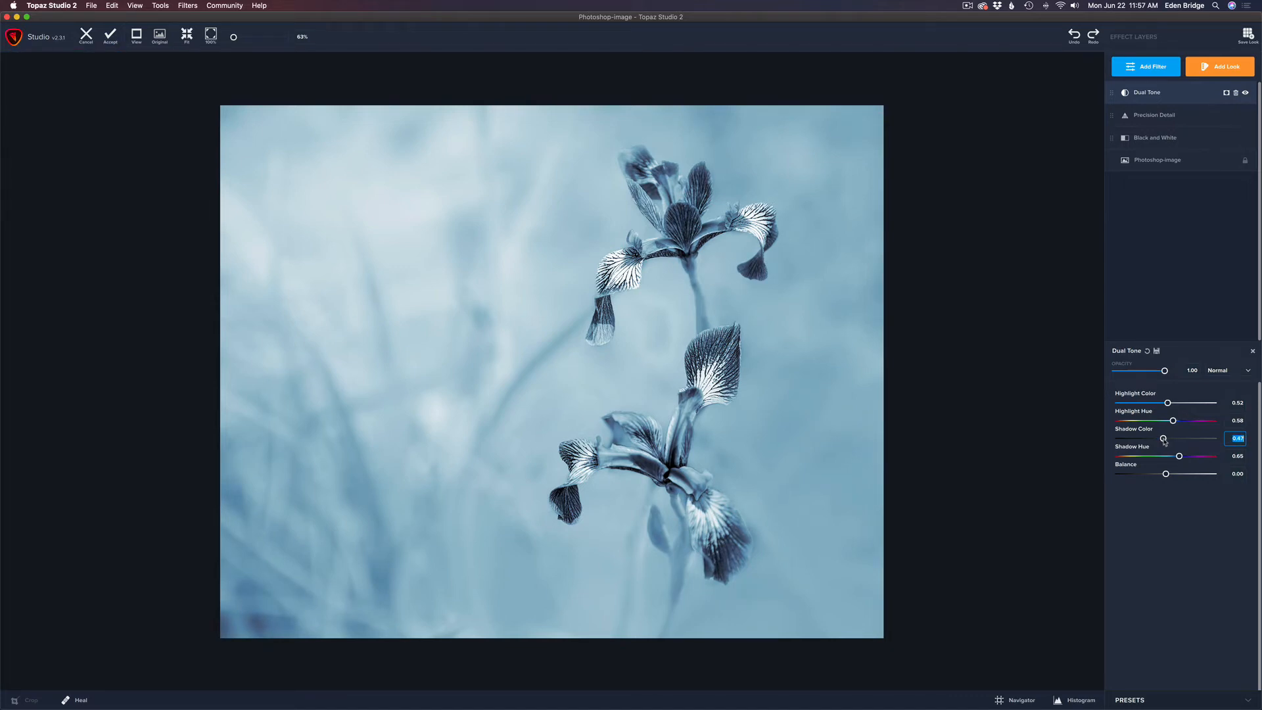
{"action": "mouse_move", "coordinate": [1179, 457]}
{"action": "left_mouse_down"}
{"action": "mouse_move", "coordinate": [1111, 457]}
{"action": "mouse_move", "coordinate": [1217, 458]}
{"action": "mouse_move", "coordinate": [1180, 457]}
{"action": "left_mouse_up"}
{"action": "mouse_move", "coordinate": [1167, 475]}
{"action": "left_mouse_down"}
{"action": "mouse_move", "coordinate": [1217, 479]}
{"action": "mouse_move", "coordinate": [1090, 470]}
{"action": "mouse_move", "coordinate": [1165, 476]}
{"action": "left_mouse_up"}
{"action": "double_click", "coordinate": [1127, 464]}
Compare the image with and without the Dual Tone filter and try out its opacity
{"action": "left_click", "coordinate": [1247, 94]}
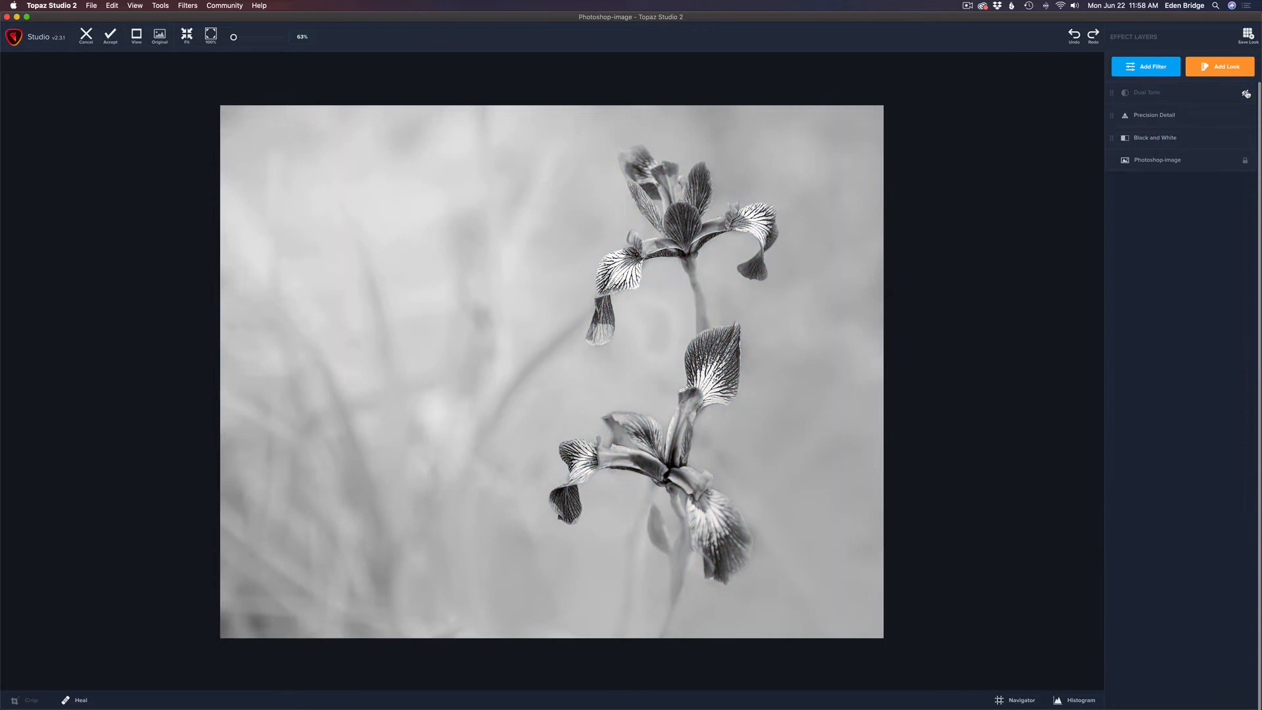
{"action": "left_click", "coordinate": [1247, 94]}
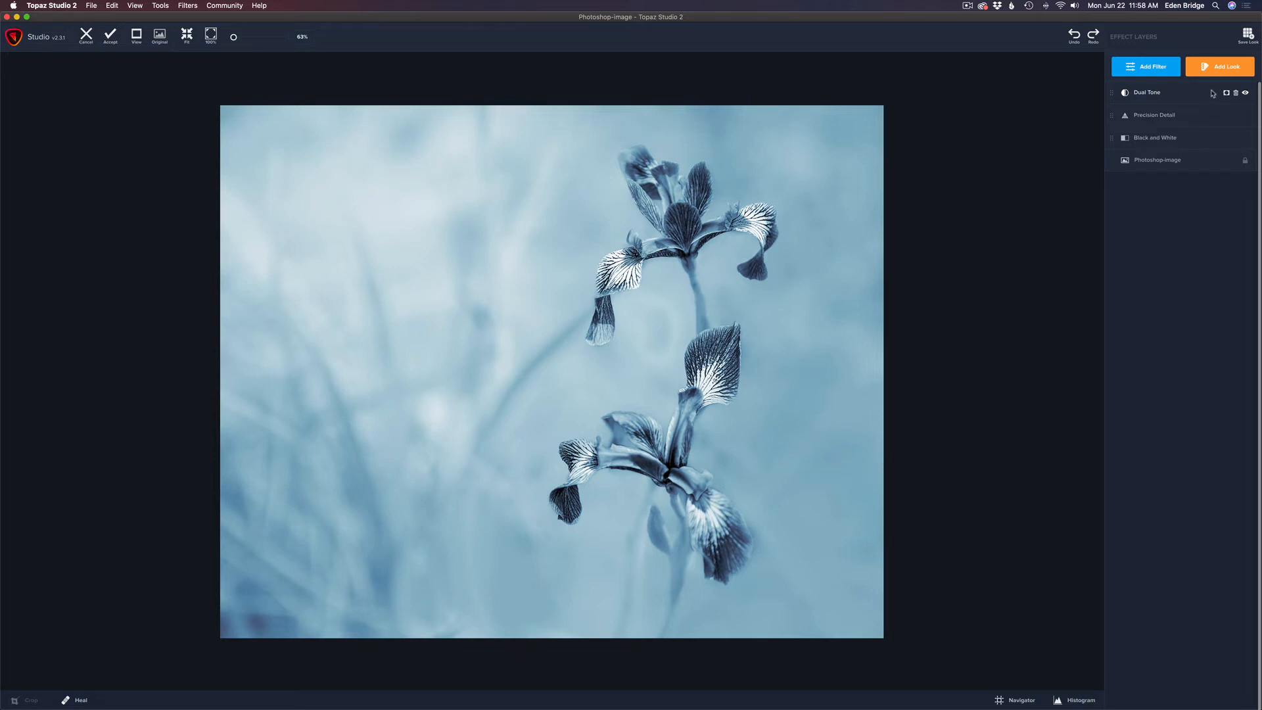
{"action": "left_click", "coordinate": [1213, 94]}
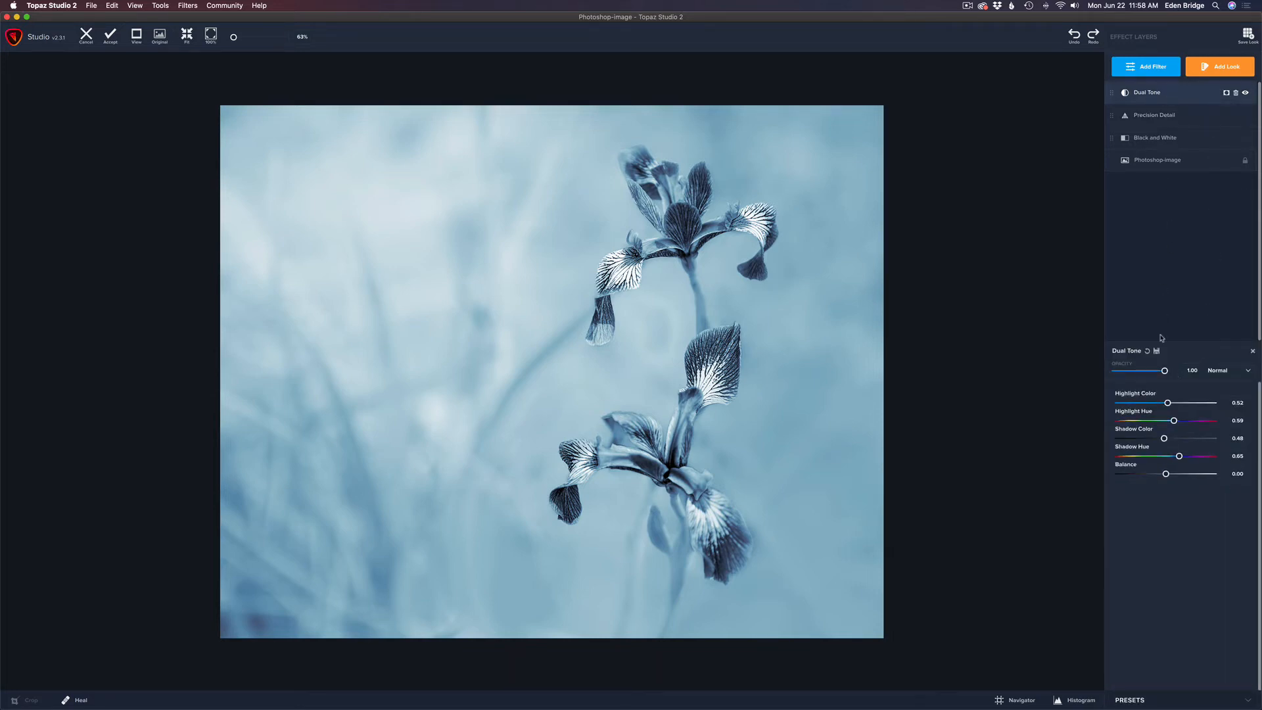
{"action": "left_click_drag", "start_coordinate": [1165, 371], "coordinate": [1204, 378]}
Compare the toned result with the original iris photo several times
{"action": "left_click", "coordinate": [160, 35]}
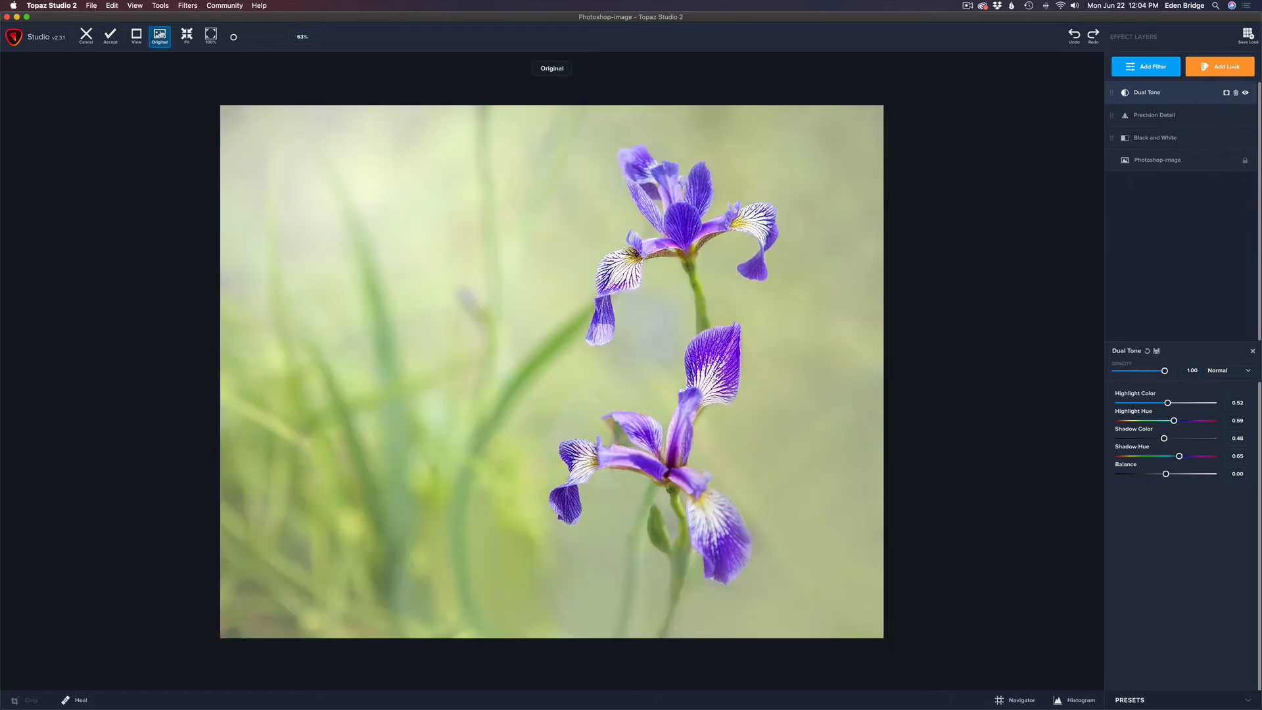
{"action": "left_click", "coordinate": [160, 34]}
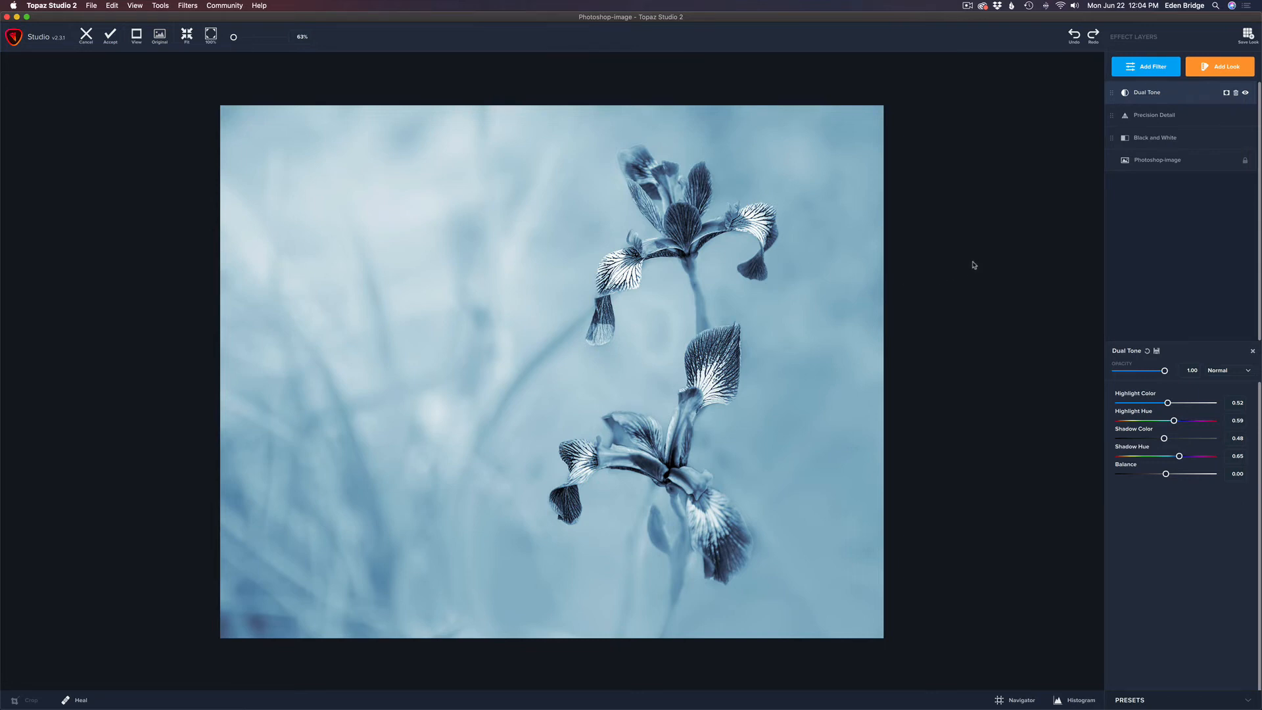
{"action": "key", "text": "space"}
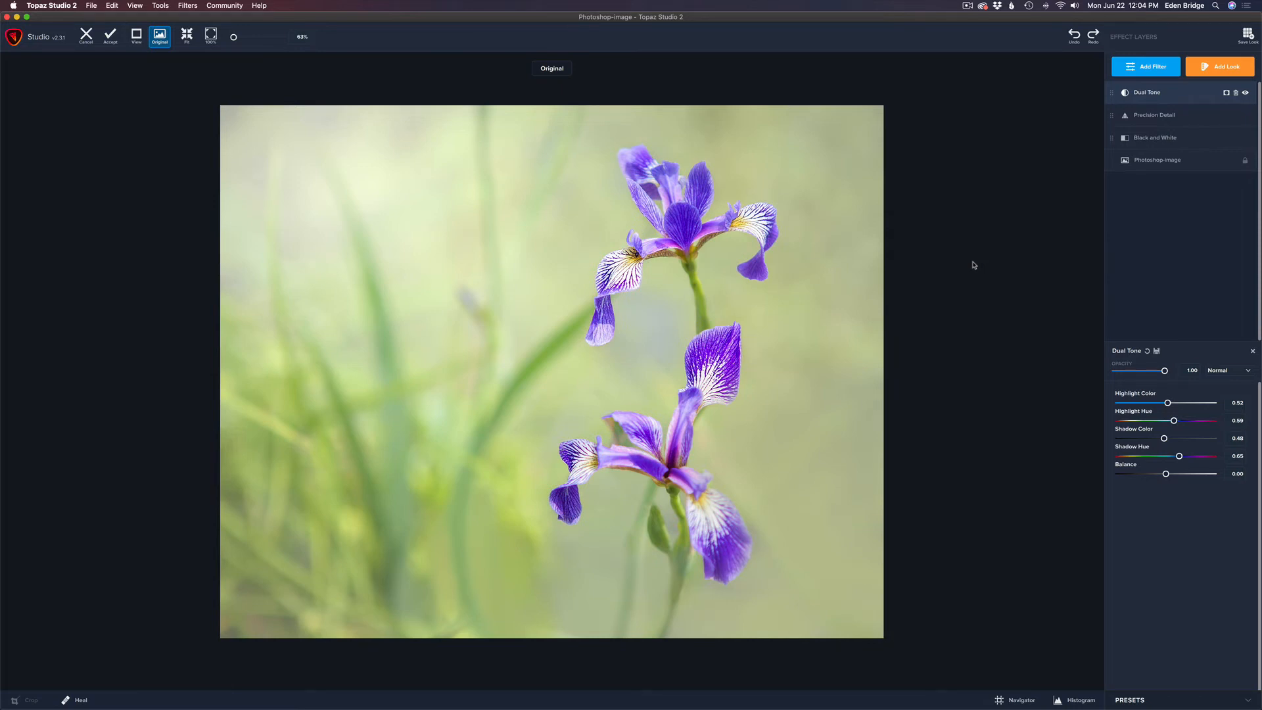
{"action": "key", "text": "space"}
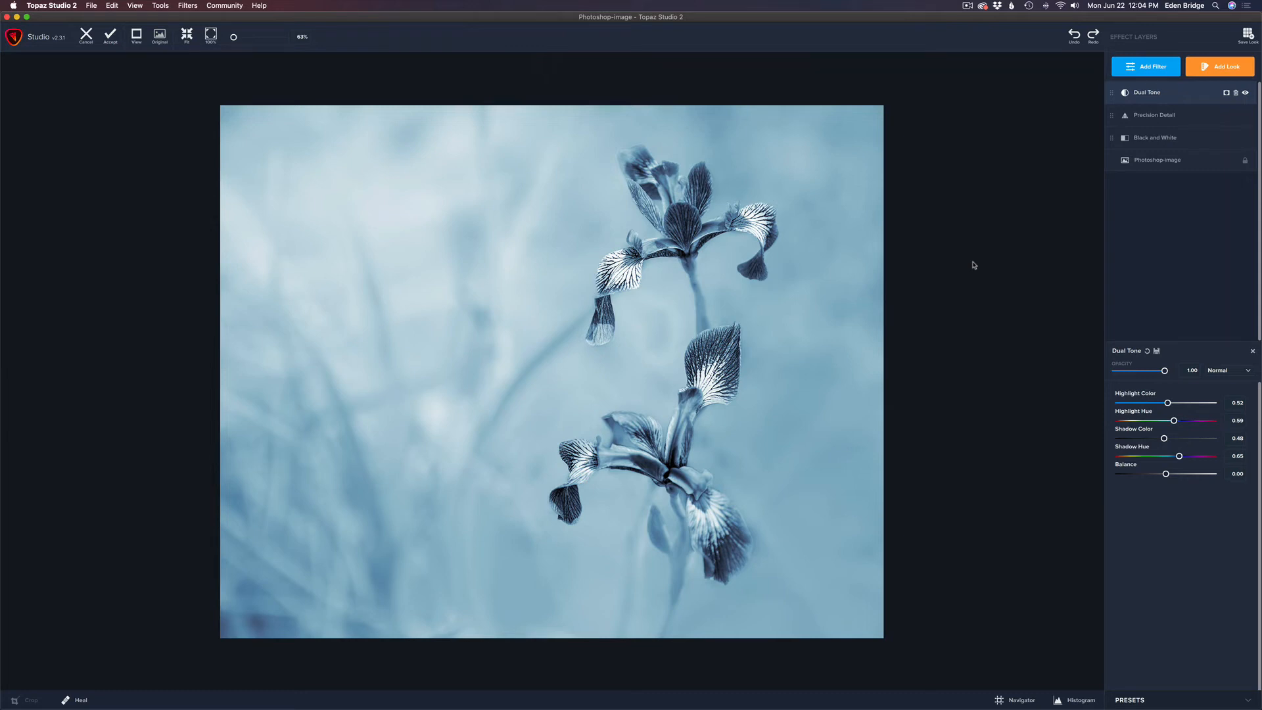
{"action": "key", "text": "space"}
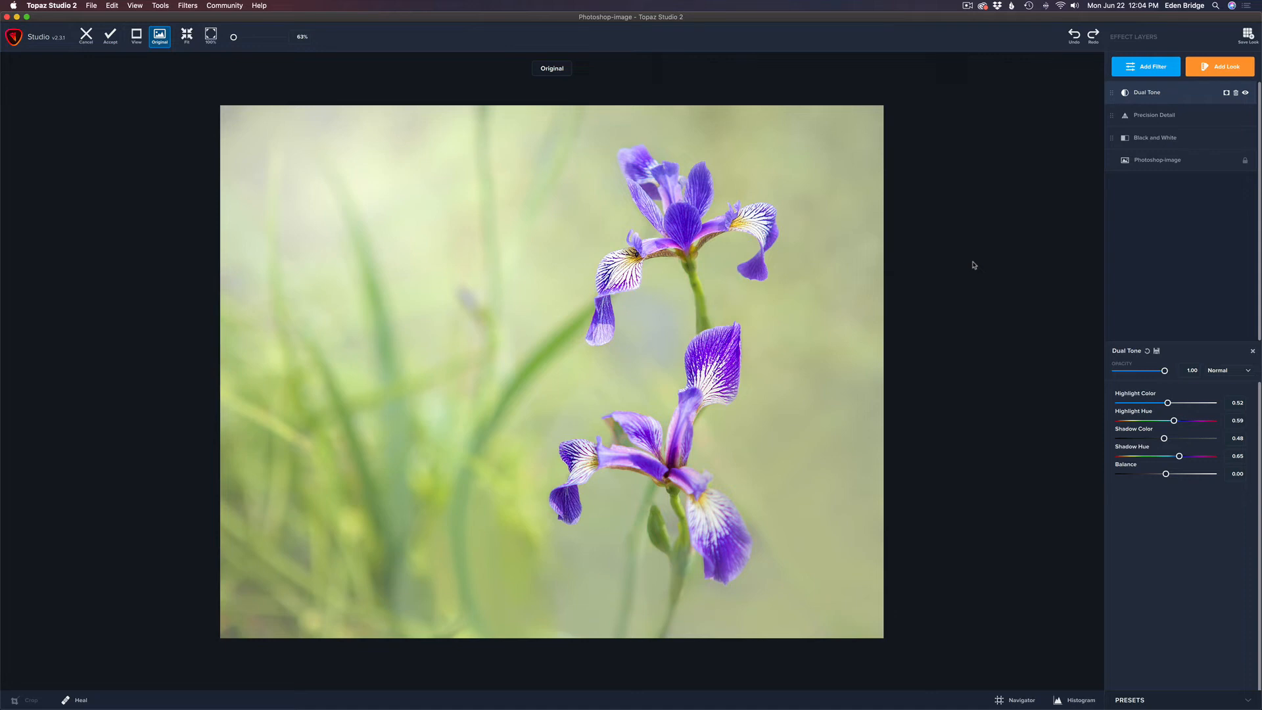
{"action": "key", "text": "space"}
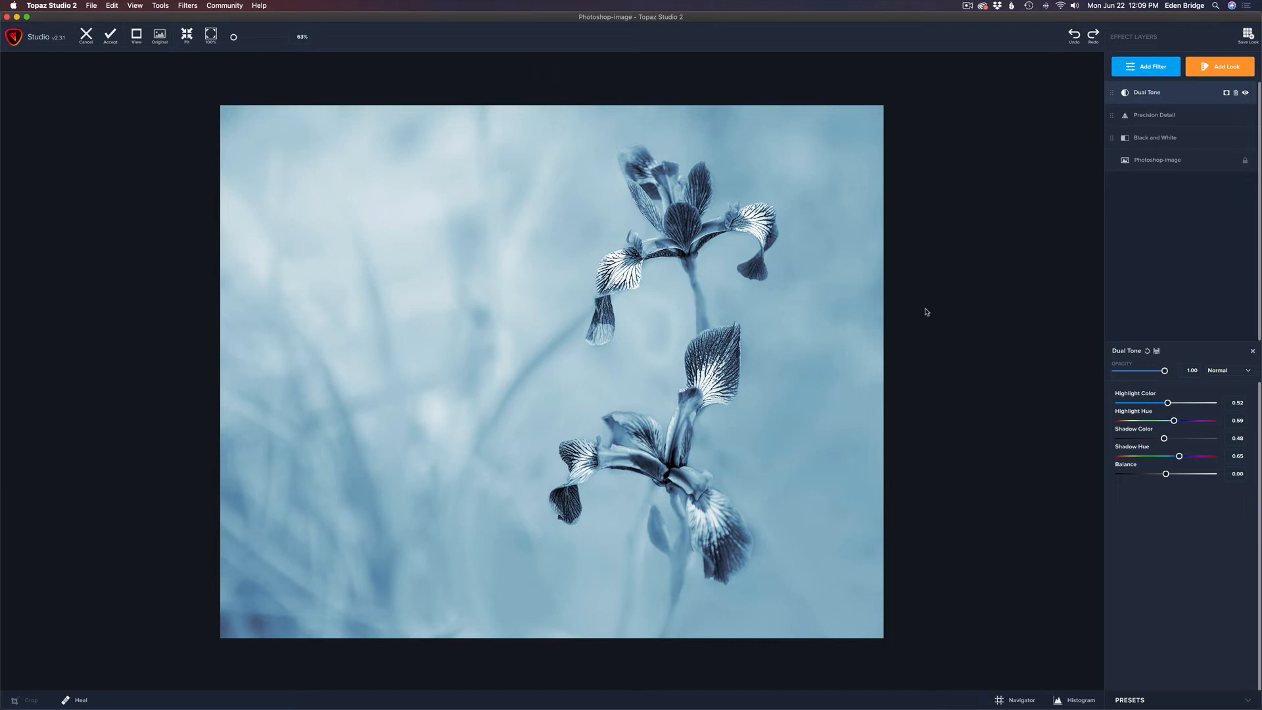
Add a Gaussian Blur filter with Amount 0.36, trying out the Diffusion blur type in between
{"action": "left_click", "coordinate": [1161, 68]}
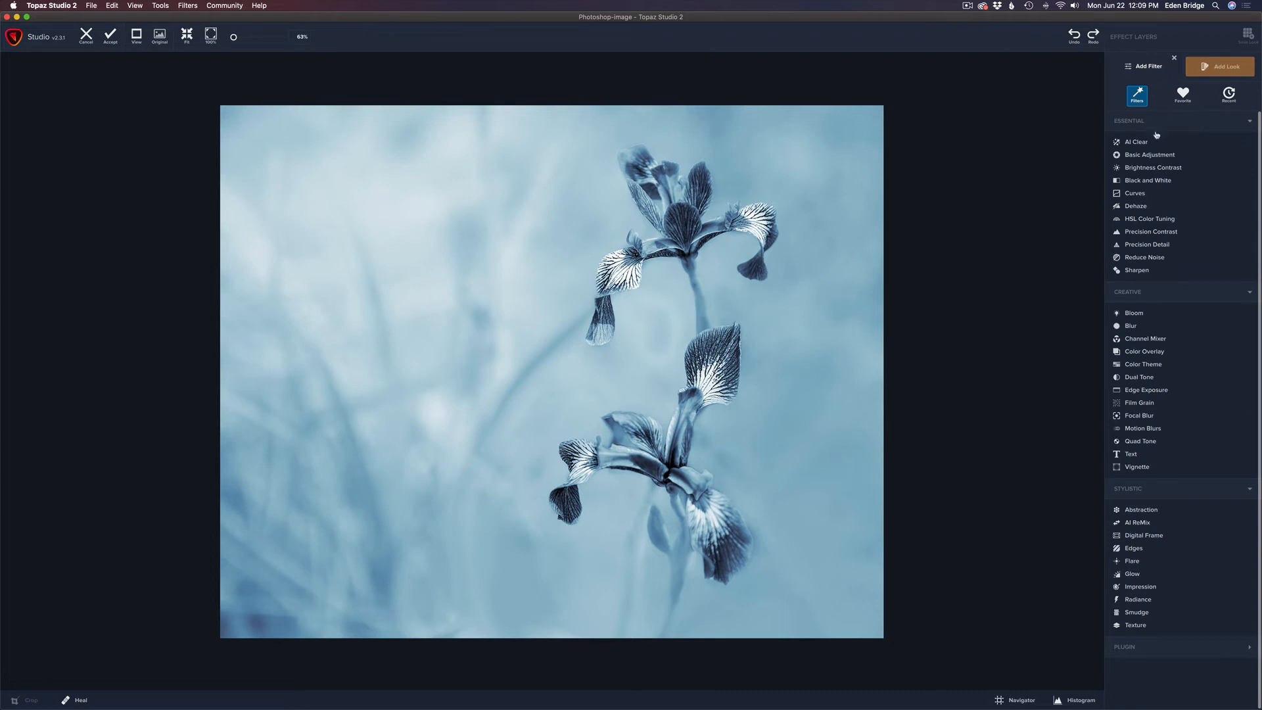
{"action": "left_click", "coordinate": [1137, 327]}
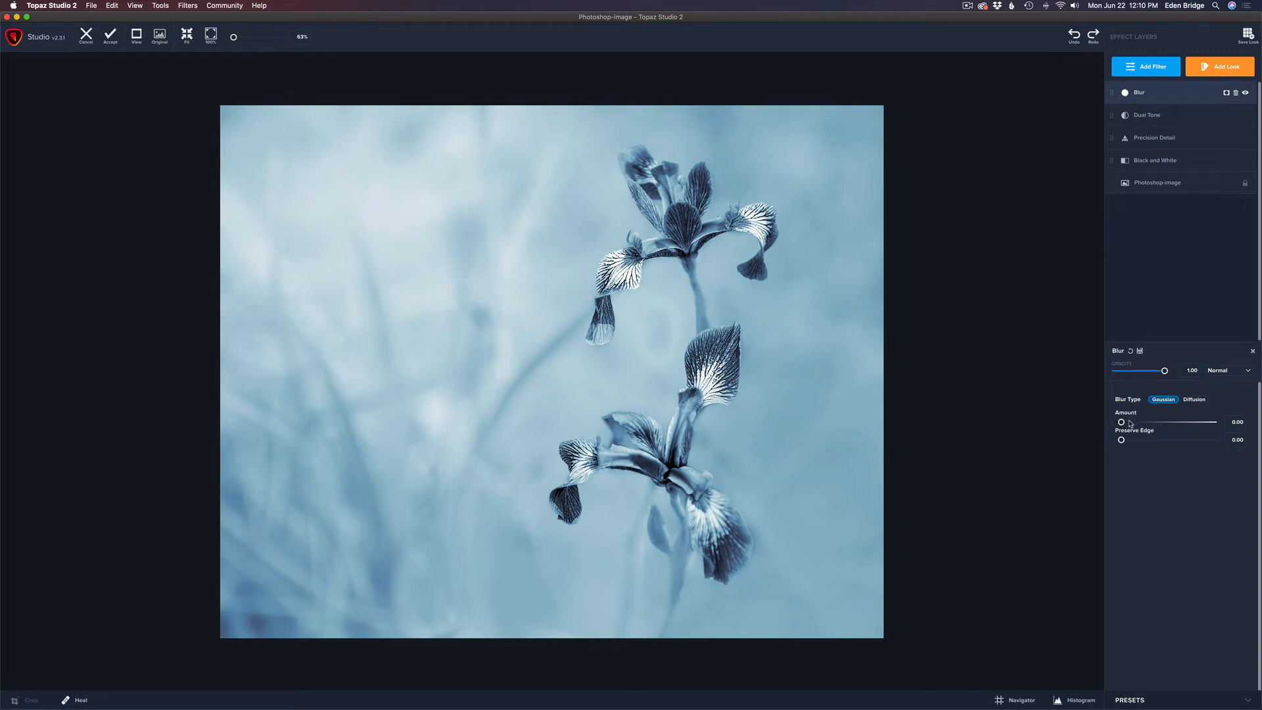
{"action": "left_click_drag", "start_coordinate": [1123, 423], "coordinate": [1148, 423]}
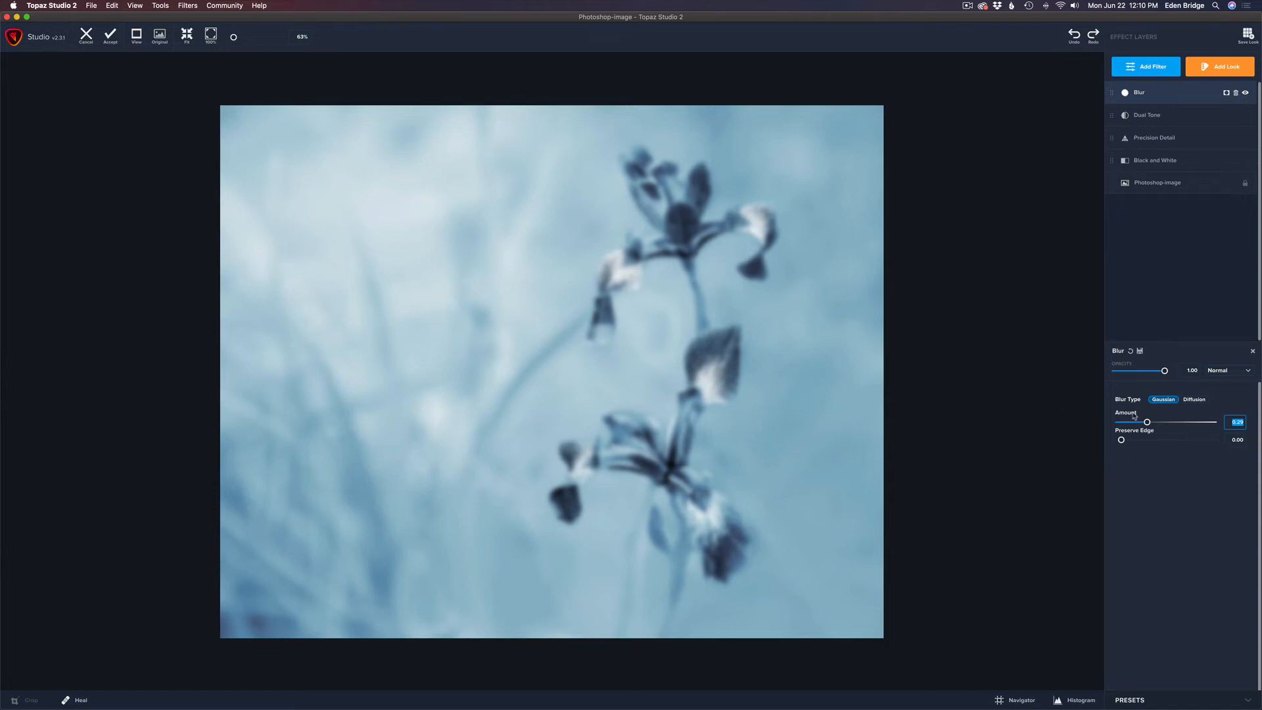
{"action": "left_click_drag", "start_coordinate": [1147, 422], "coordinate": [1155, 423]}
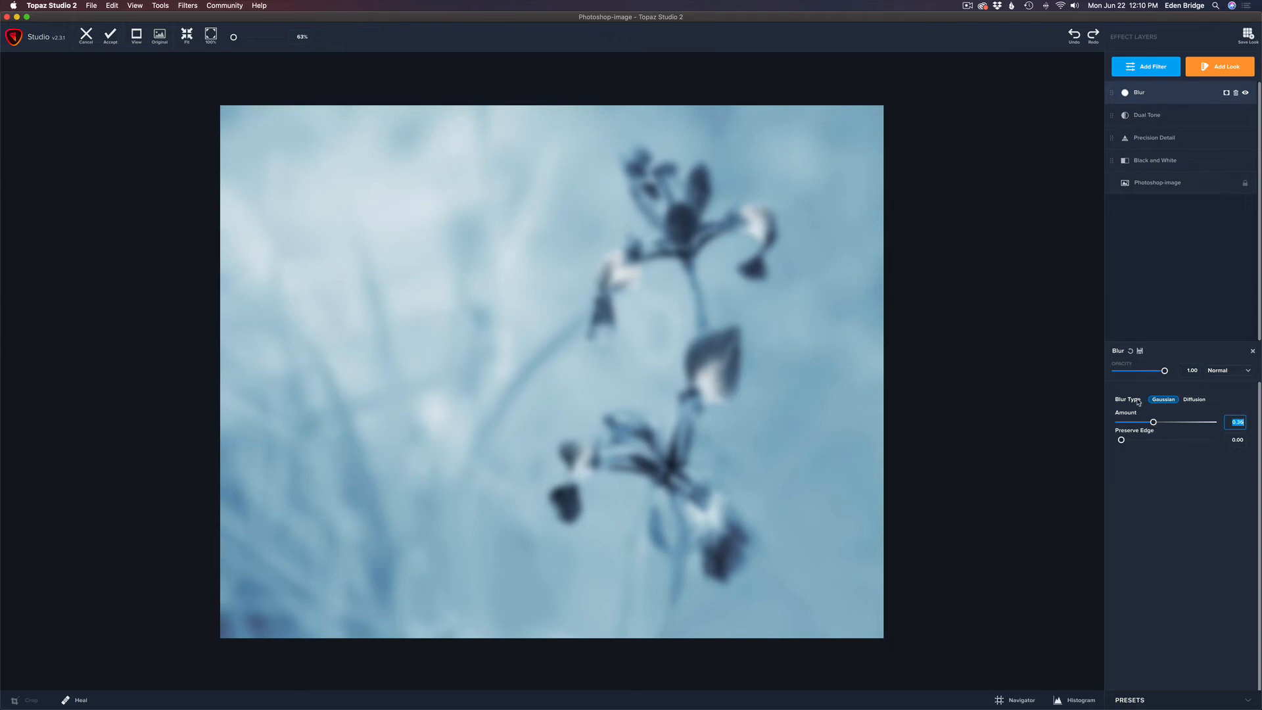
{"action": "left_click", "coordinate": [1194, 400]}
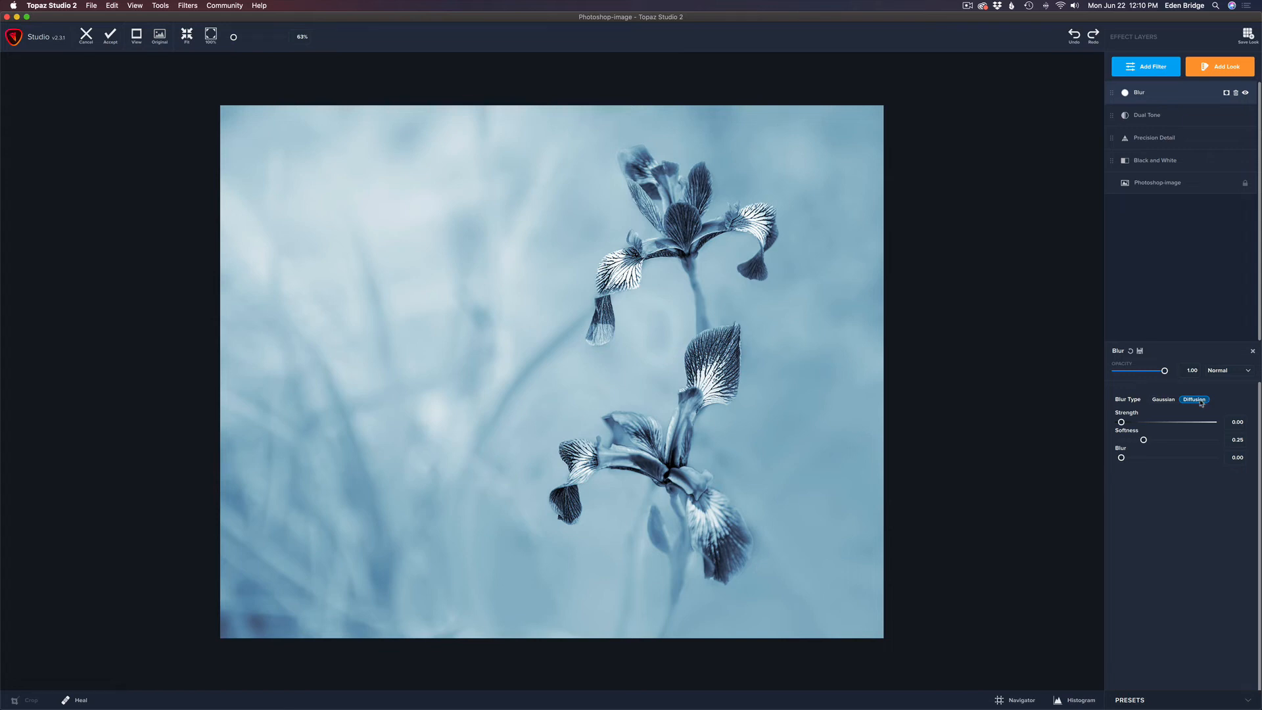
{"action": "left_click", "coordinate": [1164, 400]}
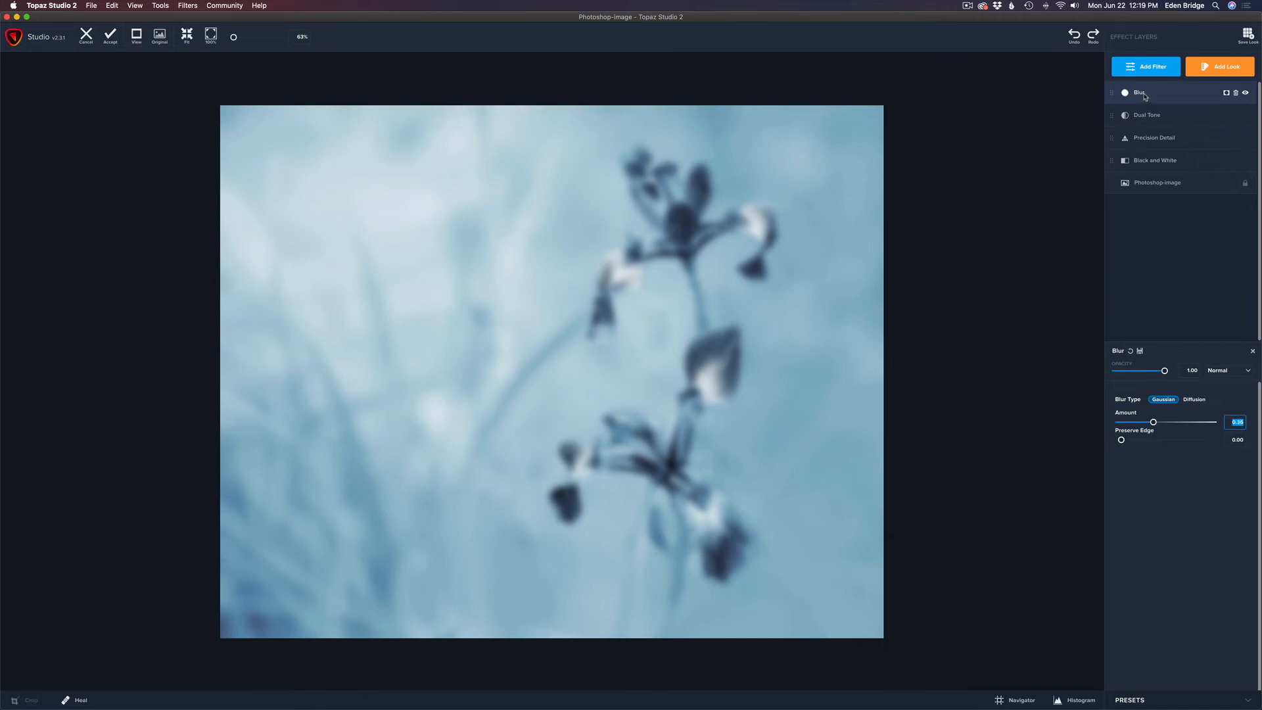
Add a mask to the Blur filter and lay a vertical gradient on it so only the background left of the flowers is blurred
{"action": "left_click", "coordinate": [1227, 94]}
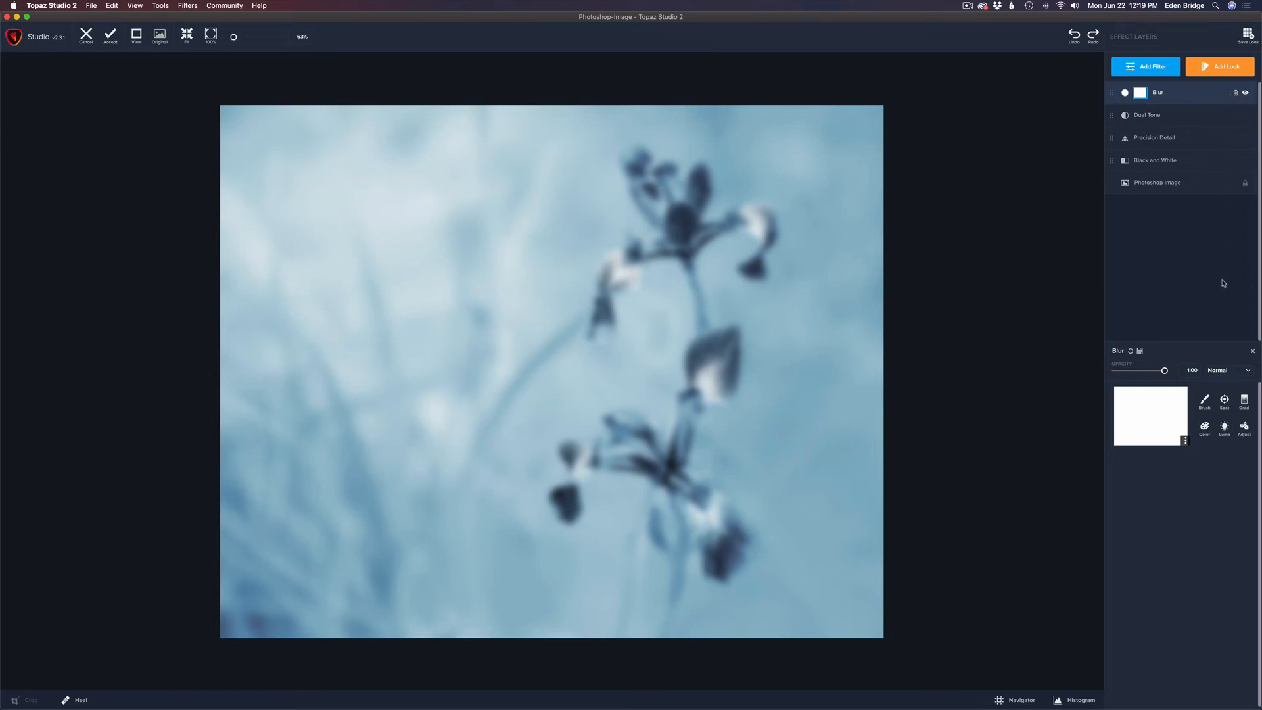
{"action": "left_click", "coordinate": [1245, 402]}
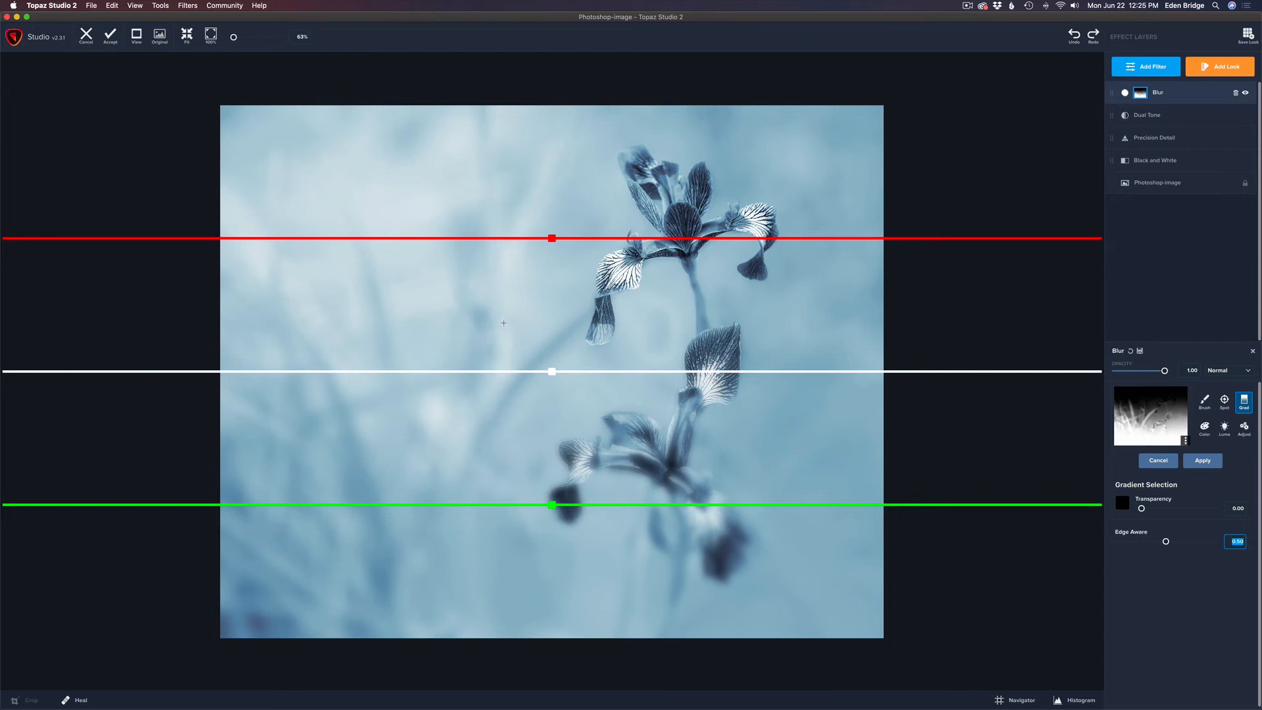
{"action": "left_click", "coordinate": [503, 322]}
{"action": "left_click_drag", "start_coordinate": [503, 323], "coordinate": [532, 322]}
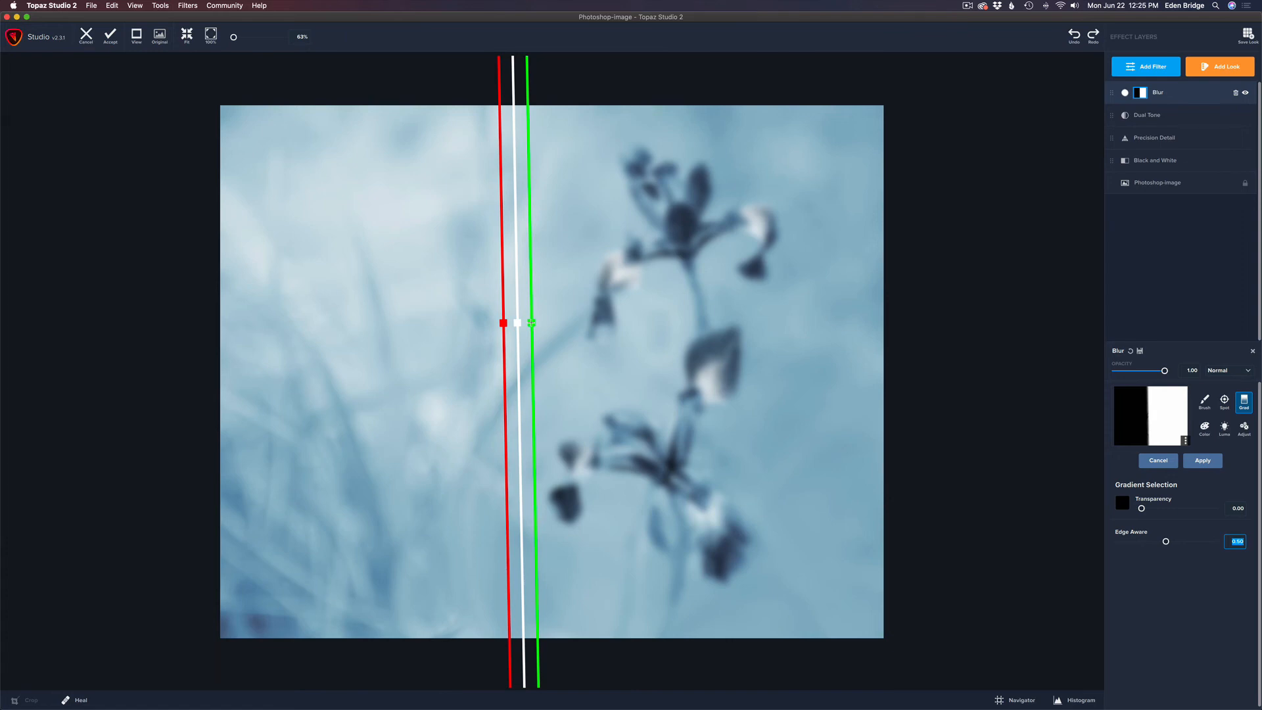
{"action": "left_click_drag", "start_coordinate": [531, 322], "coordinate": [372, 323]}
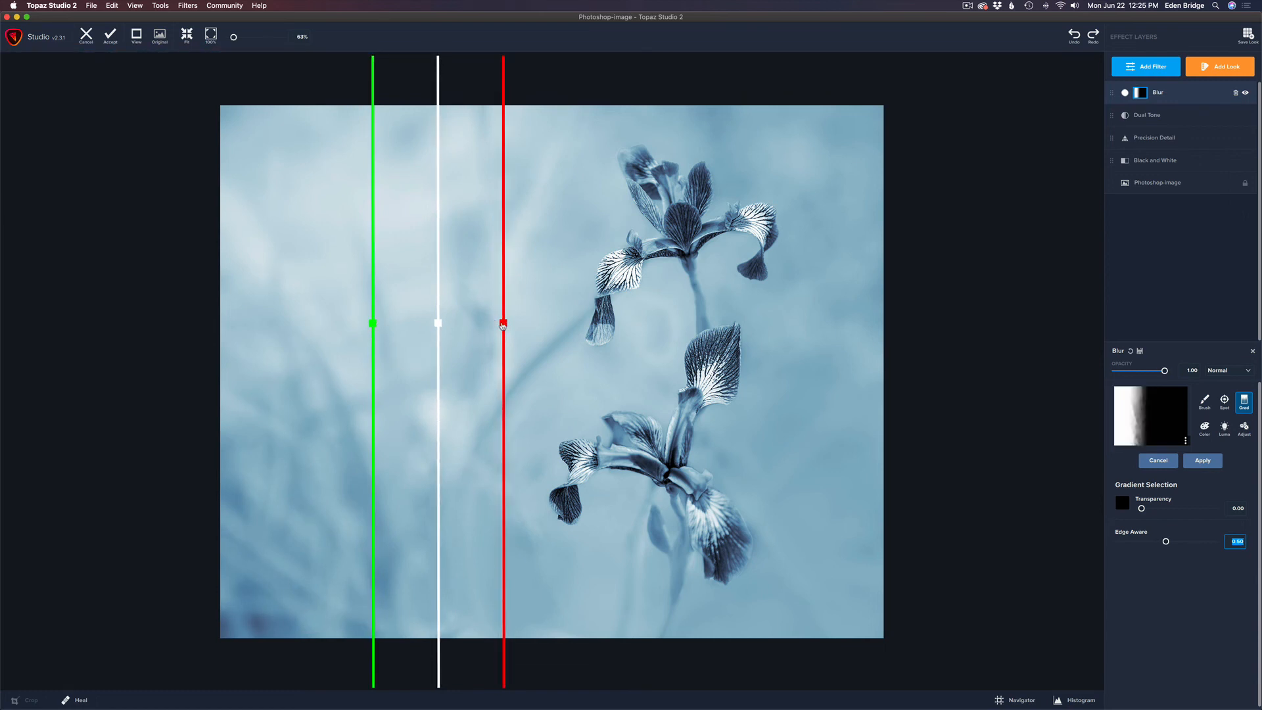
Shift the mask gradient rightward to centre on the flowers' left edge, adjust Edge Aware, and apply the gradient
{"action": "left_click_drag", "start_coordinate": [503, 323], "coordinate": [531, 326]}
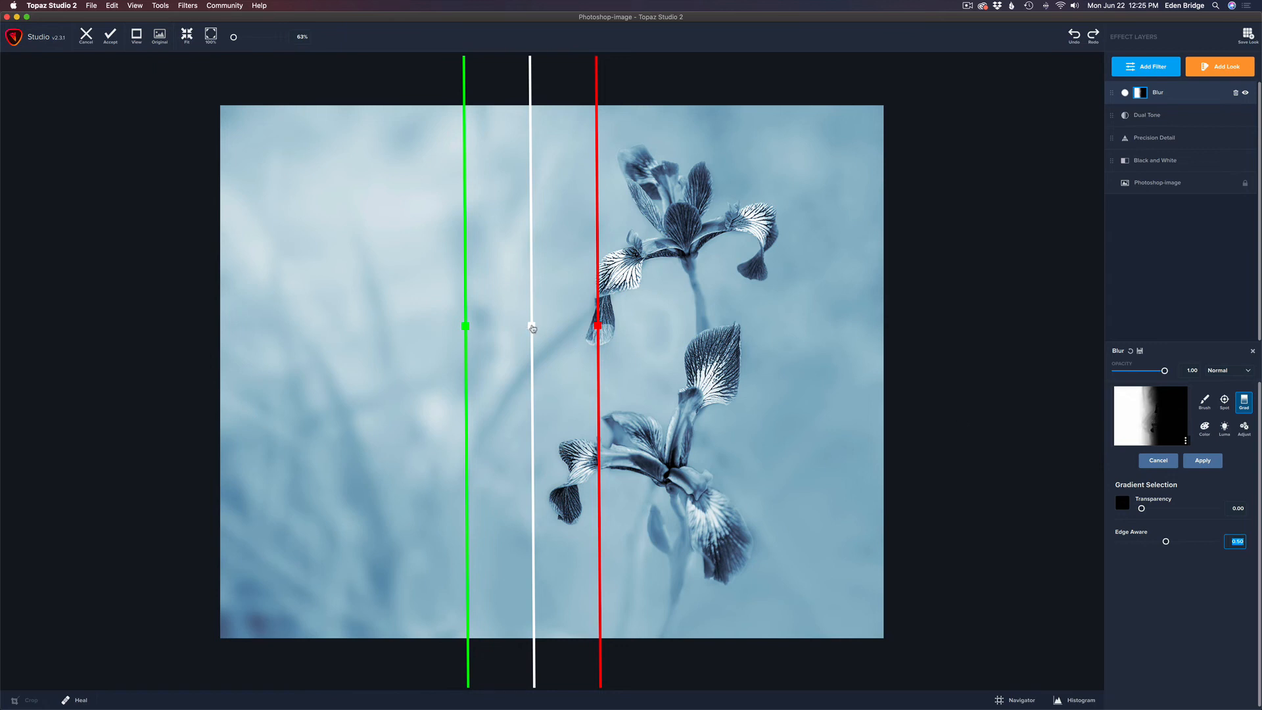
{"action": "left_click_drag", "start_coordinate": [532, 328], "coordinate": [590, 328]}
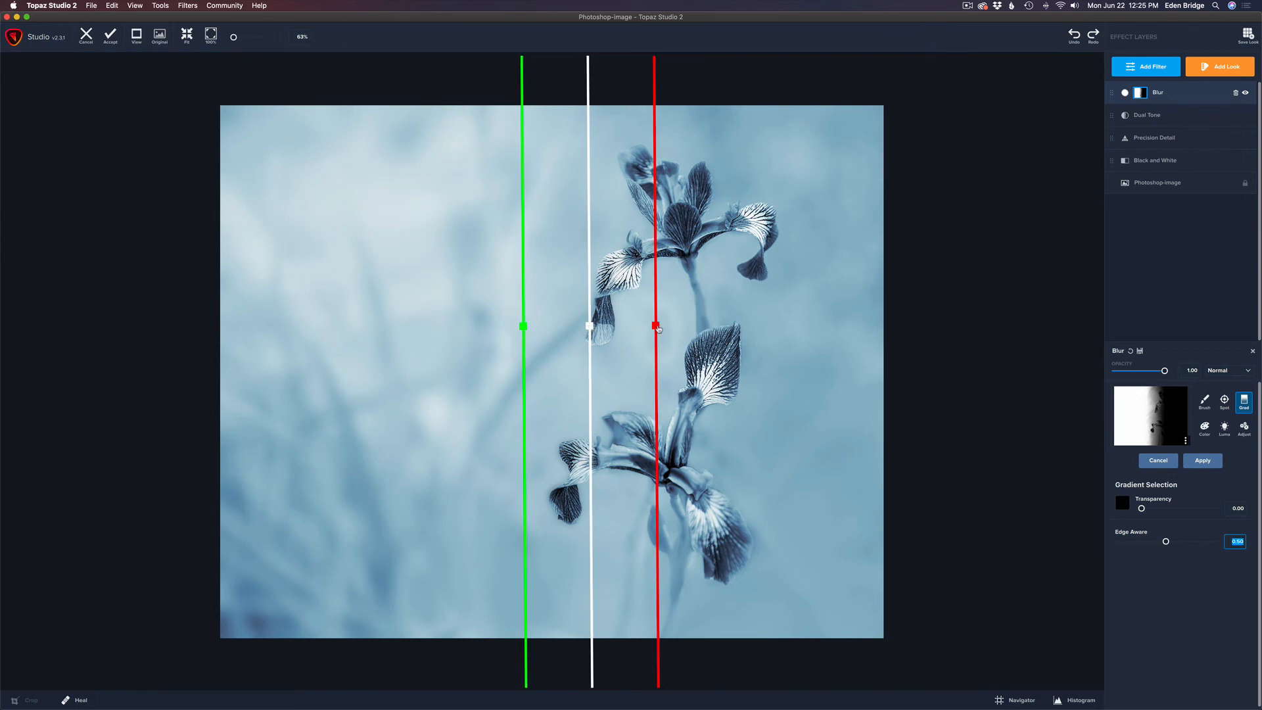
{"action": "left_click_drag", "start_coordinate": [659, 329], "coordinate": [659, 329]}
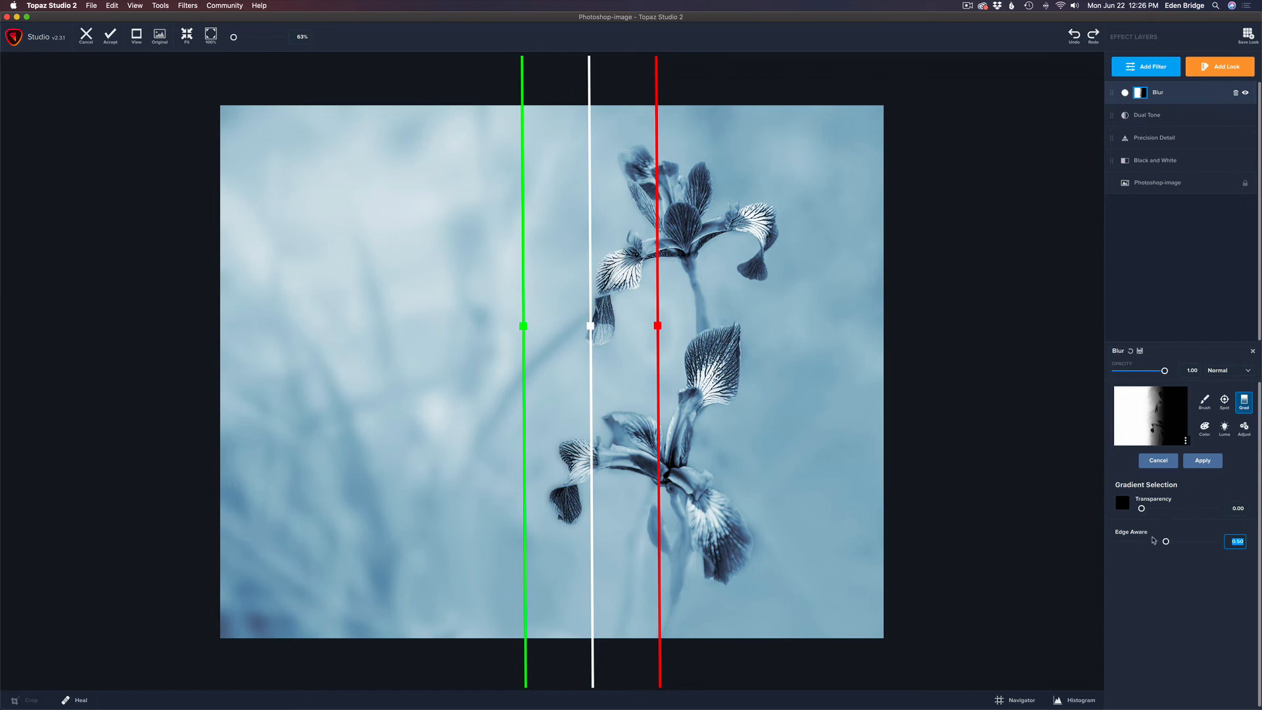
{"action": "left_click_drag", "start_coordinate": [1167, 543], "coordinate": [1198, 543]}
{"action": "left_click", "coordinate": [1203, 461]}
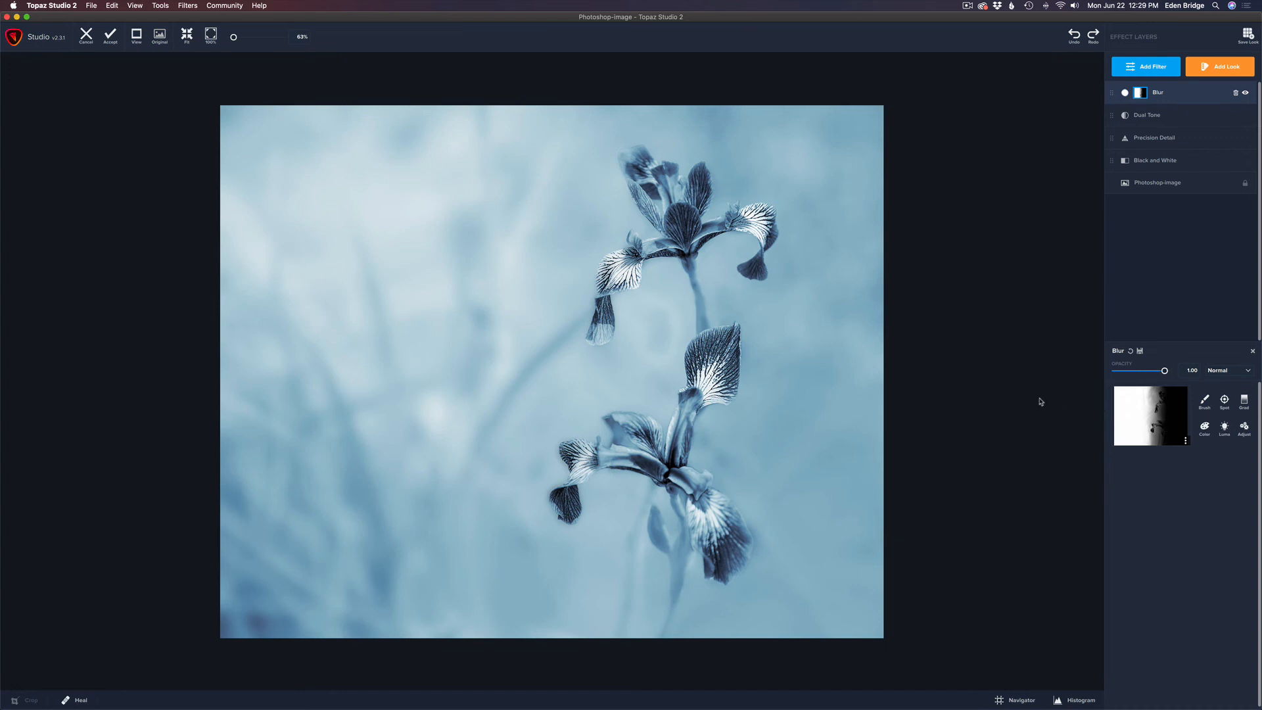
Paint black on the Blur mask over both iris blossoms, using a mask brush with Radius 0.17 and Softness about 0.35
{"action": "left_click", "coordinate": [1205, 401]}
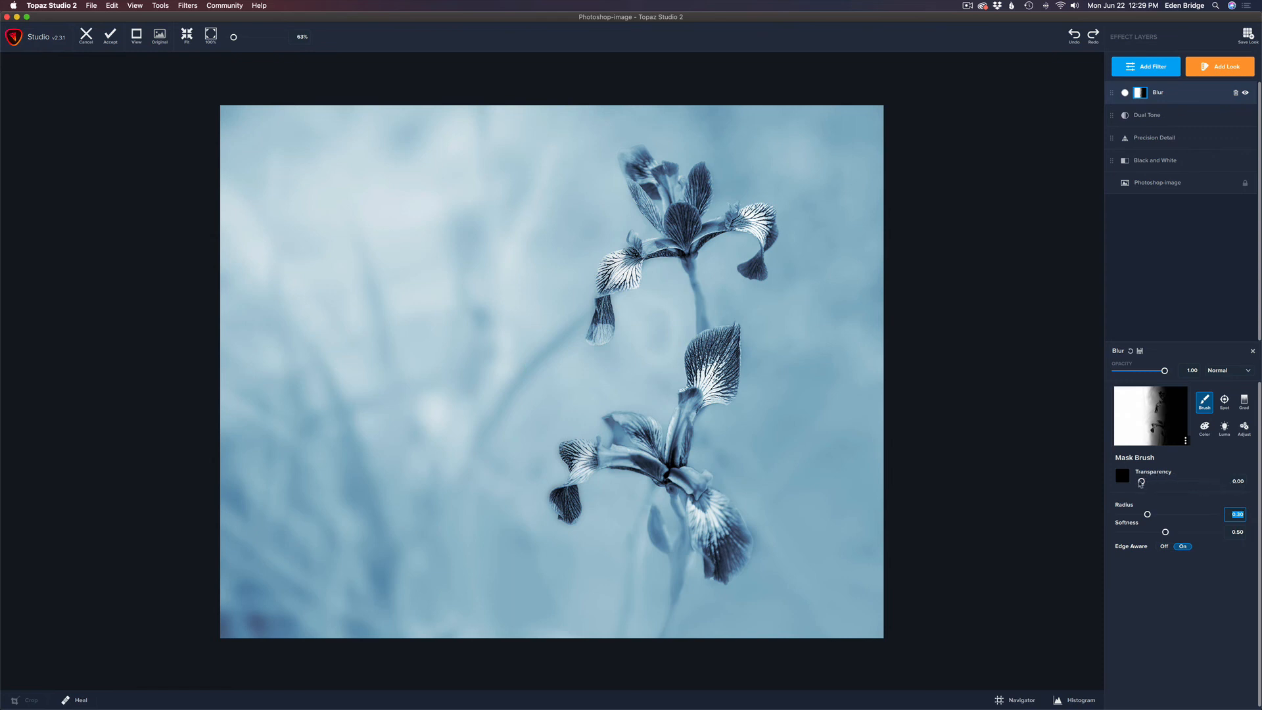
{"action": "mouse_move", "coordinate": [1142, 481]}
{"action": "left_mouse_down"}
{"action": "mouse_move", "coordinate": [1199, 480]}
{"action": "mouse_move", "coordinate": [1141, 482]}
{"action": "left_mouse_up"}
{"action": "mouse_move", "coordinate": [1148, 515]}
{"action": "left_mouse_down"}
{"action": "mouse_move", "coordinate": [1136, 514]}
{"action": "mouse_move", "coordinate": [1152, 533]}
{"action": "left_mouse_up"}
{"action": "mouse_move", "coordinate": [583, 451]}
{"action": "left_mouse_down"}
{"action": "mouse_move", "coordinate": [552, 512]}
{"action": "mouse_move", "coordinate": [611, 421]}
{"action": "mouse_move", "coordinate": [628, 453]}
{"action": "mouse_move", "coordinate": [645, 419]}
{"action": "mouse_move", "coordinate": [635, 454]}
{"action": "mouse_move", "coordinate": [647, 439]}
{"action": "left_mouse_up"}
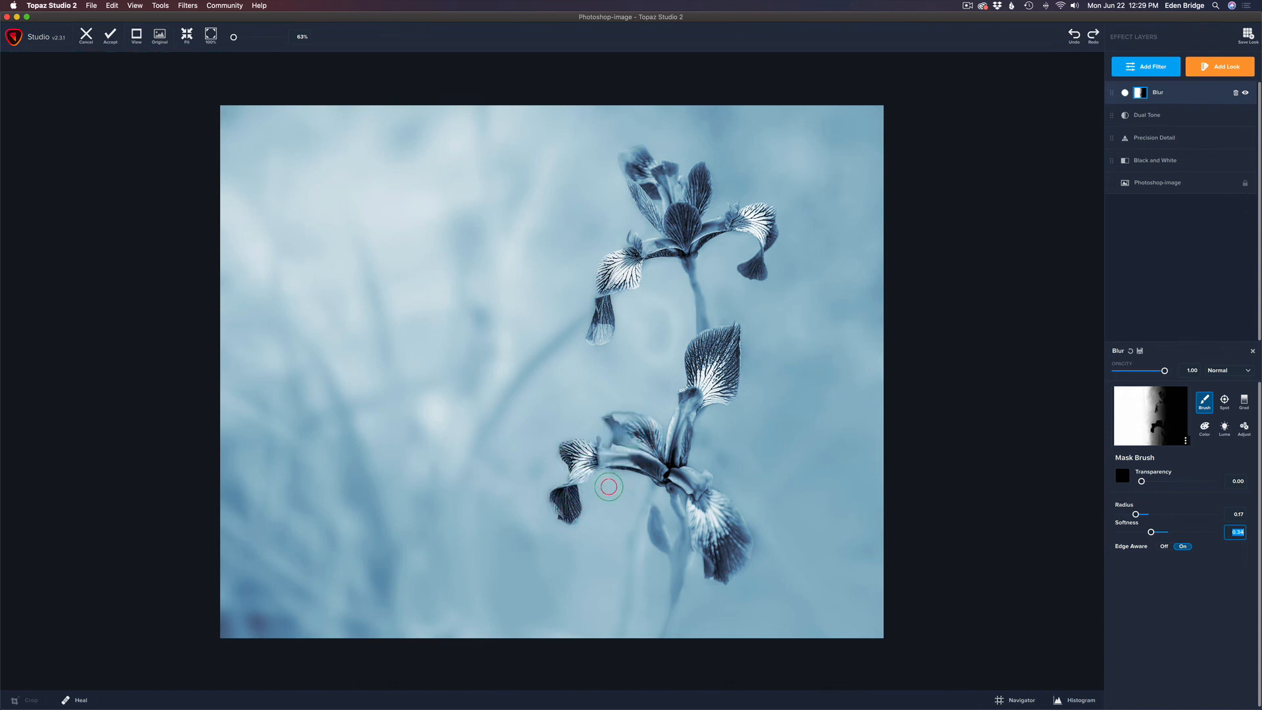
{"action": "mouse_move", "coordinate": [603, 306]}
{"action": "left_mouse_down"}
{"action": "mouse_move", "coordinate": [599, 332]}
{"action": "mouse_move", "coordinate": [602, 283]}
{"action": "mouse_move", "coordinate": [630, 245]}
{"action": "mouse_move", "coordinate": [626, 271]}
{"action": "mouse_move", "coordinate": [666, 240]}
{"action": "left_mouse_up"}
{"action": "mouse_move", "coordinate": [630, 152]}
{"action": "left_mouse_down"}
{"action": "mouse_move", "coordinate": [658, 205]}
{"action": "mouse_move", "coordinate": [643, 148]}
{"action": "mouse_move", "coordinate": [671, 198]}
{"action": "mouse_move", "coordinate": [662, 231]}
{"action": "mouse_move", "coordinate": [674, 172]}
{"action": "mouse_move", "coordinate": [650, 244]}
{"action": "mouse_move", "coordinate": [689, 268]}
{"action": "mouse_move", "coordinate": [699, 229]}
{"action": "left_mouse_up"}
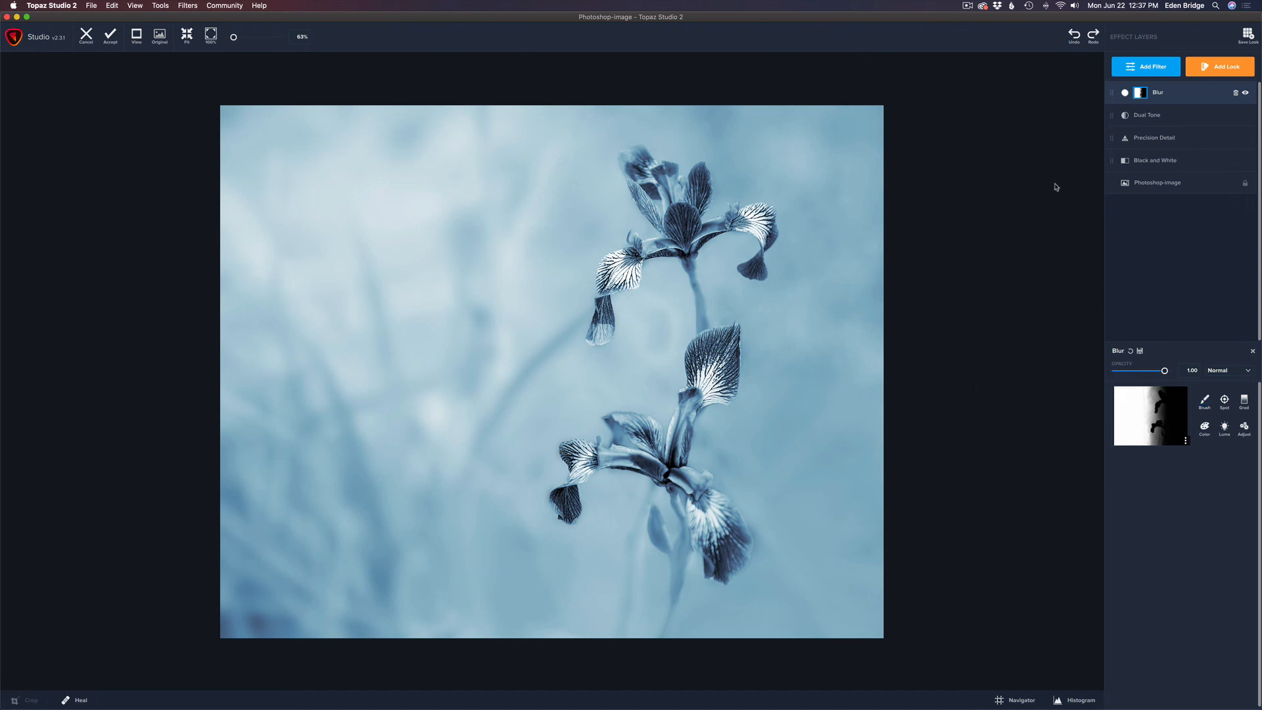
Compare the image with and without the Blur filter and accept all edits to return to Photoshop
{"action": "left_click", "coordinate": [1247, 95]}
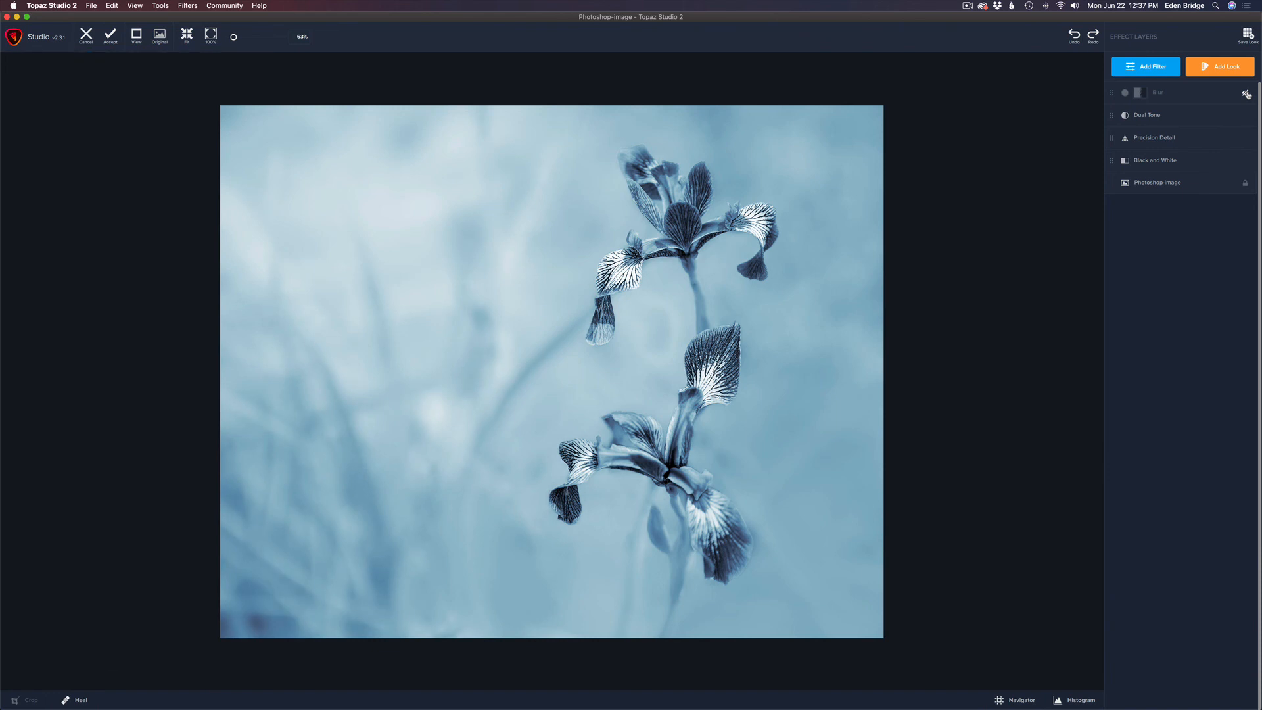
{"action": "left_click", "coordinate": [1247, 95]}
{"action": "left_click", "coordinate": [1185, 96]}
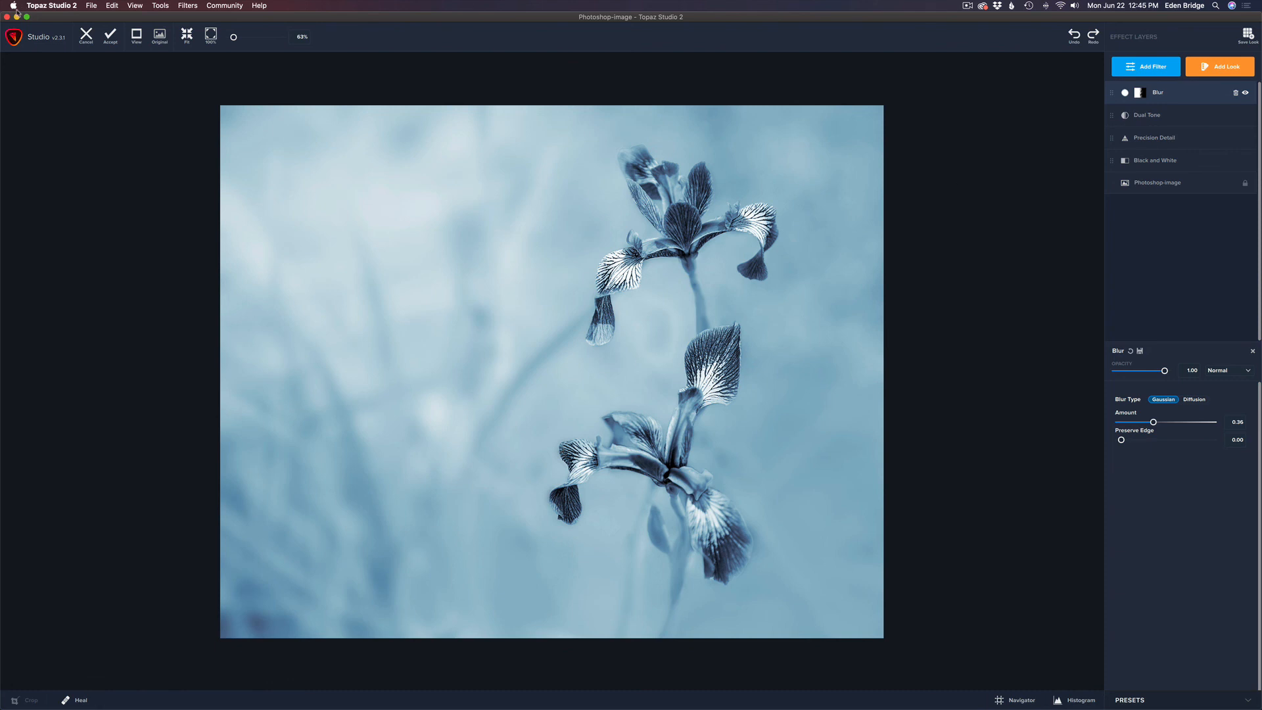
{"action": "left_click", "coordinate": [111, 39]}
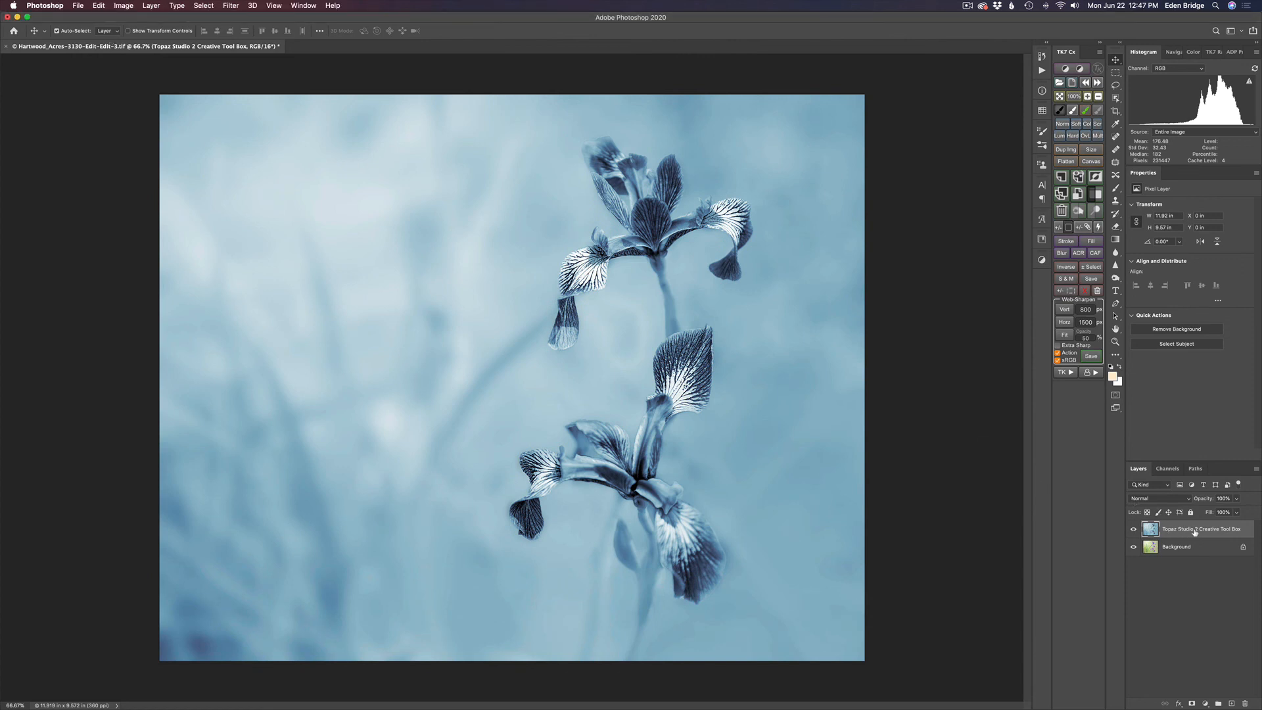
Compare the Topaz Studio 2 Creative Tool Box layer with the original background and flatten the image
{"action": "left_click", "coordinate": [1134, 531]}
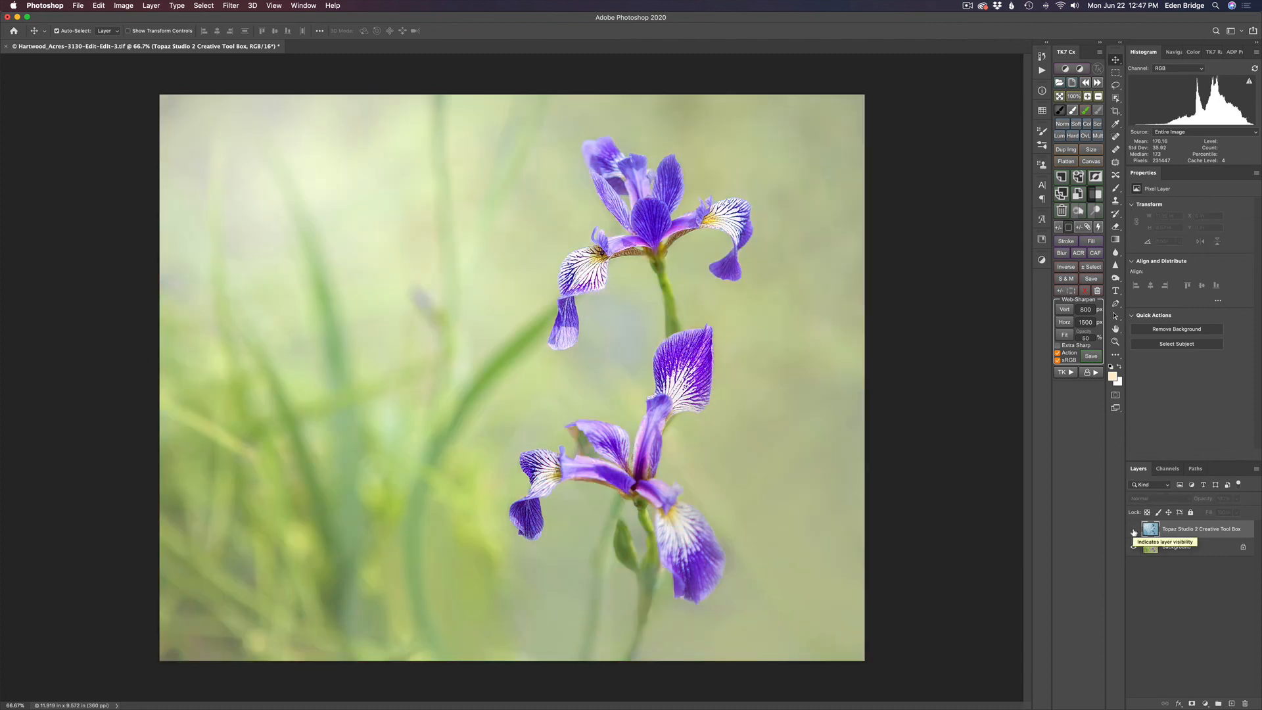
{"action": "left_click", "coordinate": [1135, 531]}
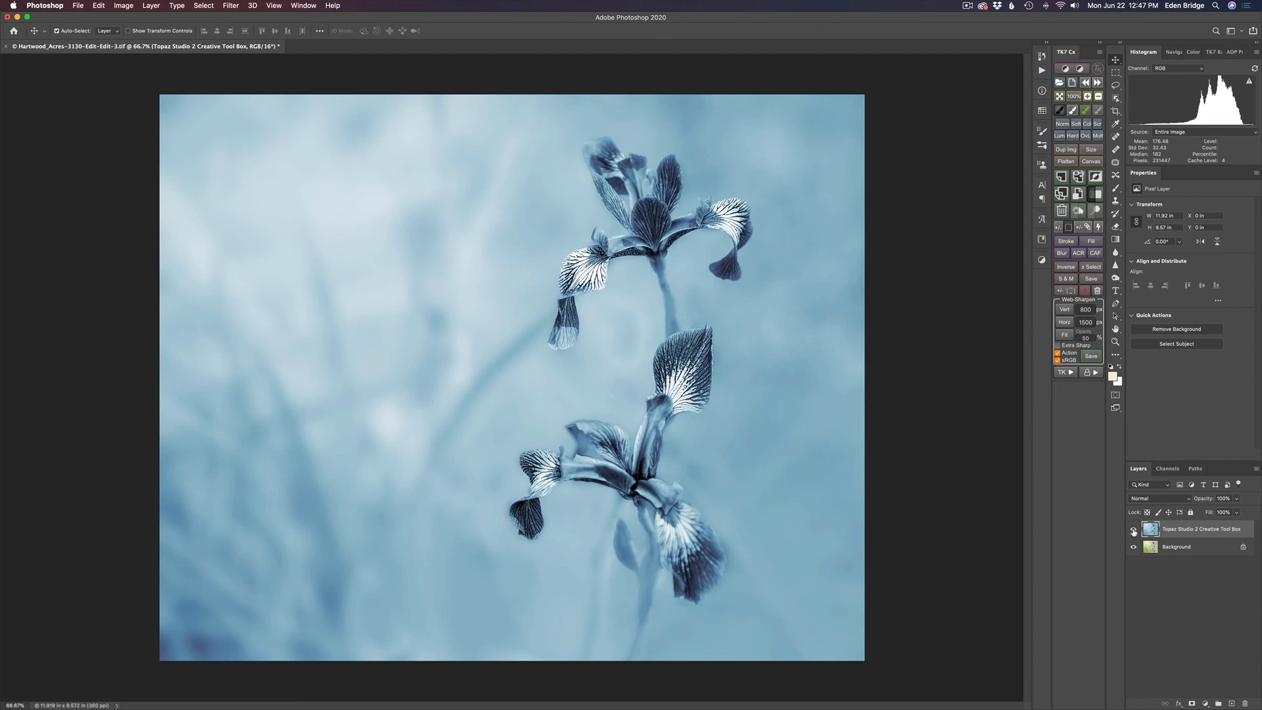
{"action": "right_click", "coordinate": [1223, 529]}
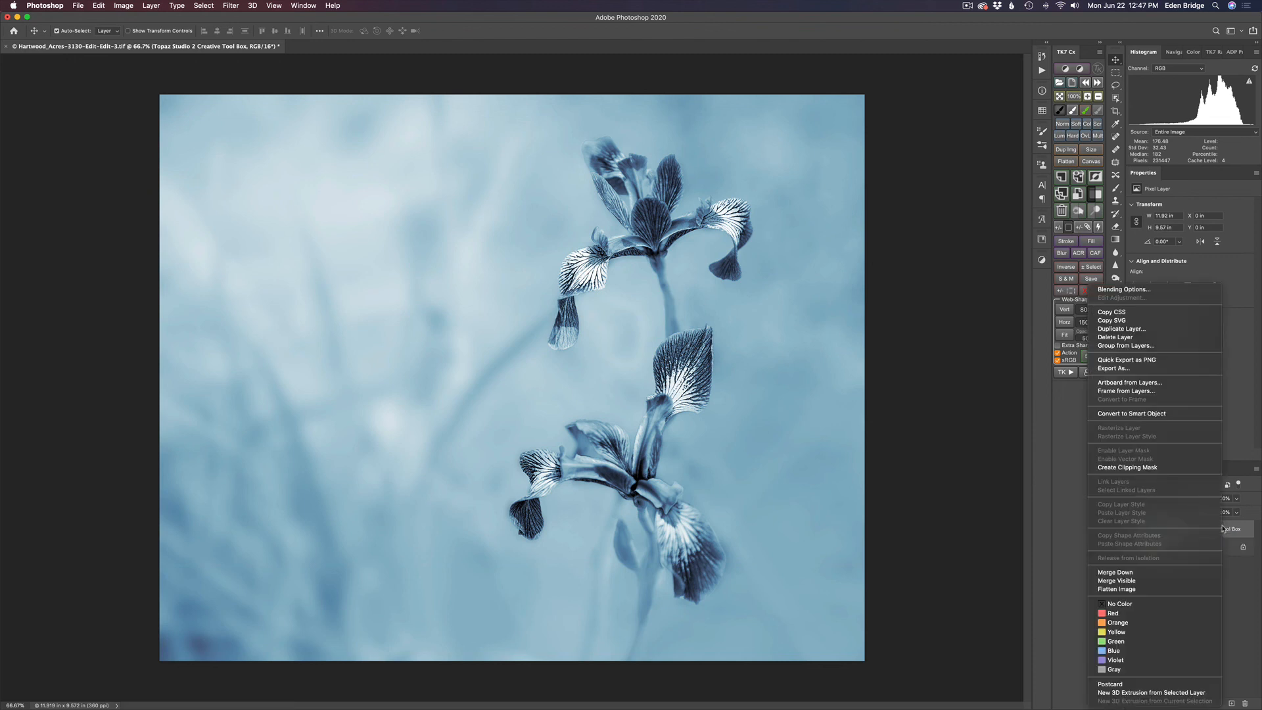
{"action": "left_click", "coordinate": [1149, 593]}
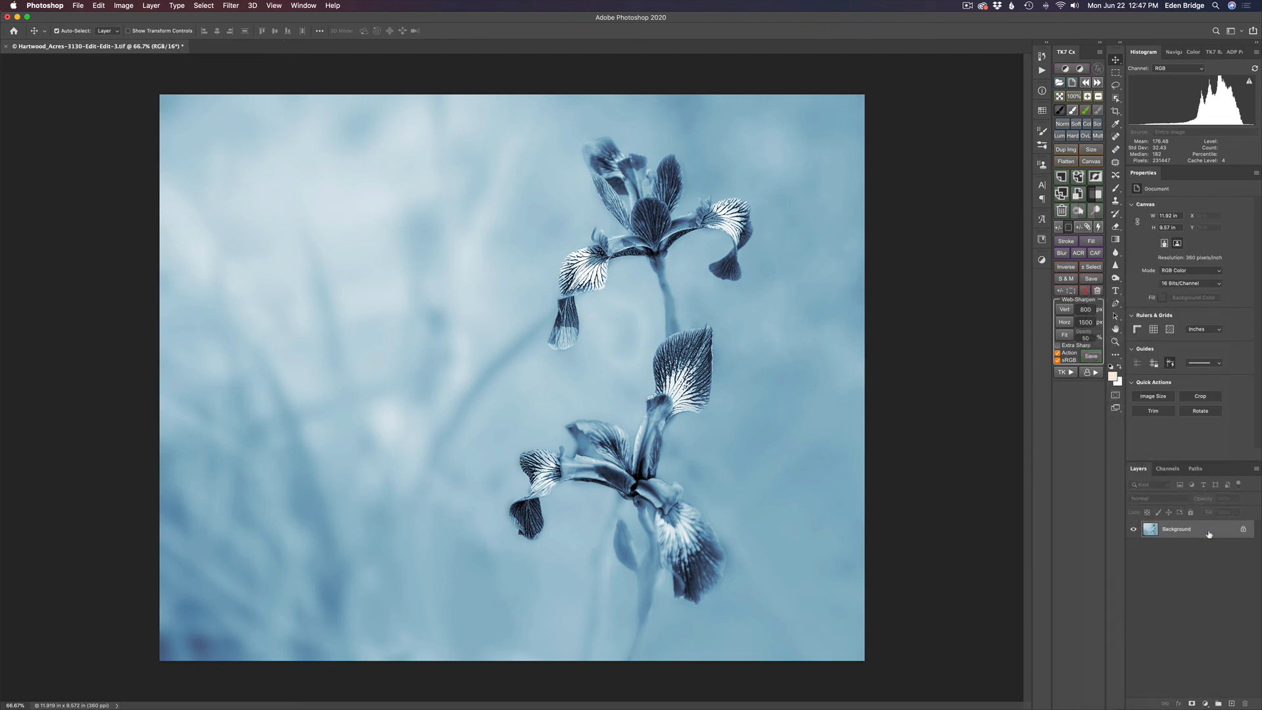
{"action": "left_click", "coordinate": [76, 6]}
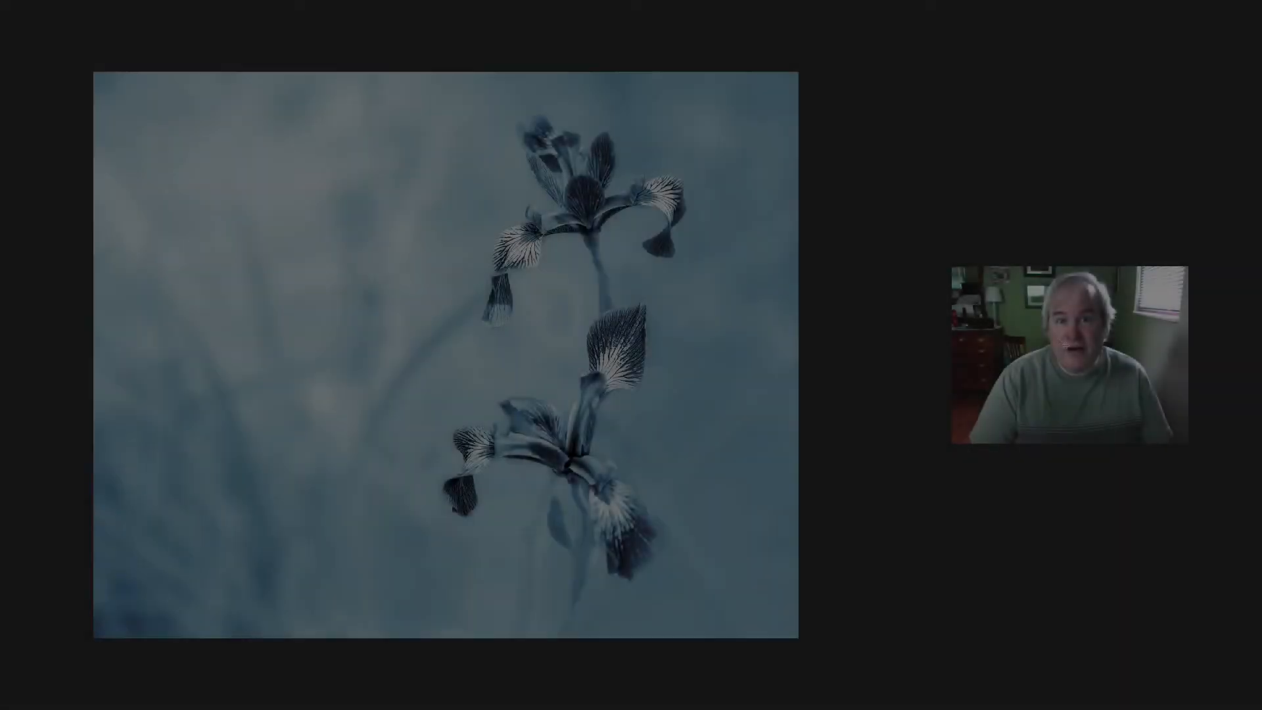